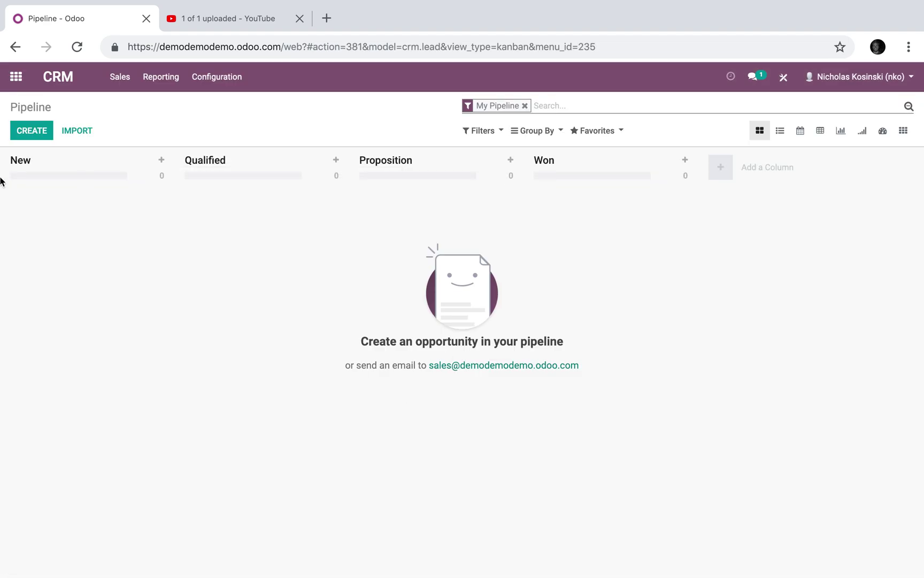
- Add an opportunity named 'Test' to the CRM pipeline and open its record
left_click(47, 138)
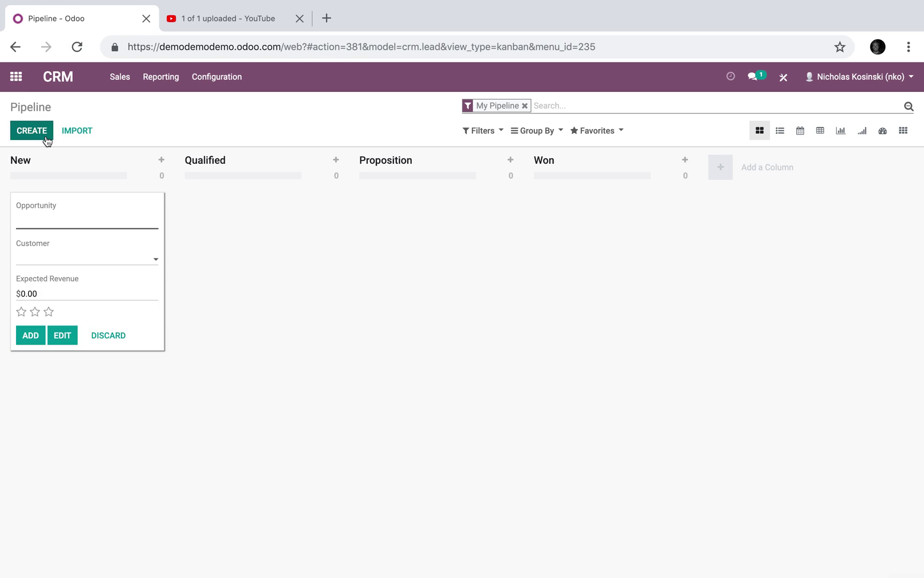
type("Test")
left_click(34, 335)
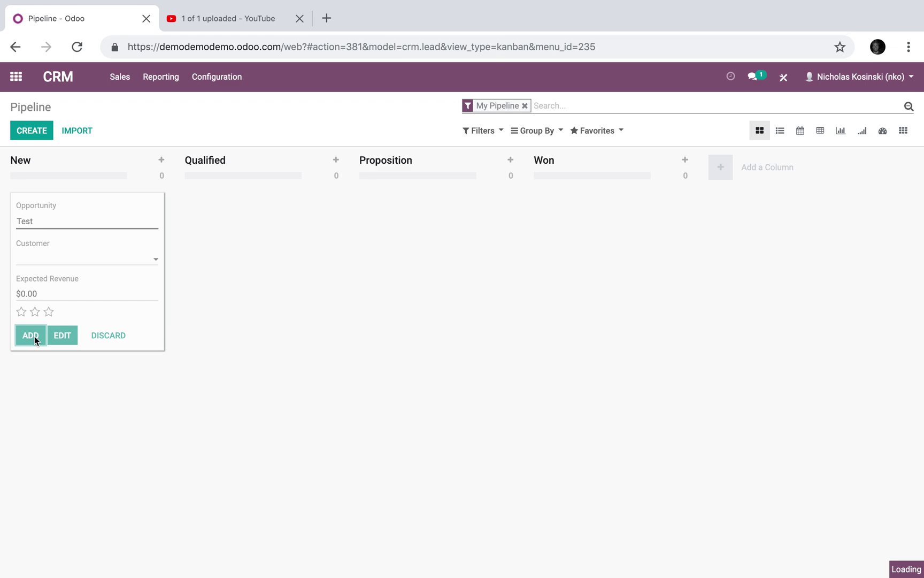
left_click(77, 373)
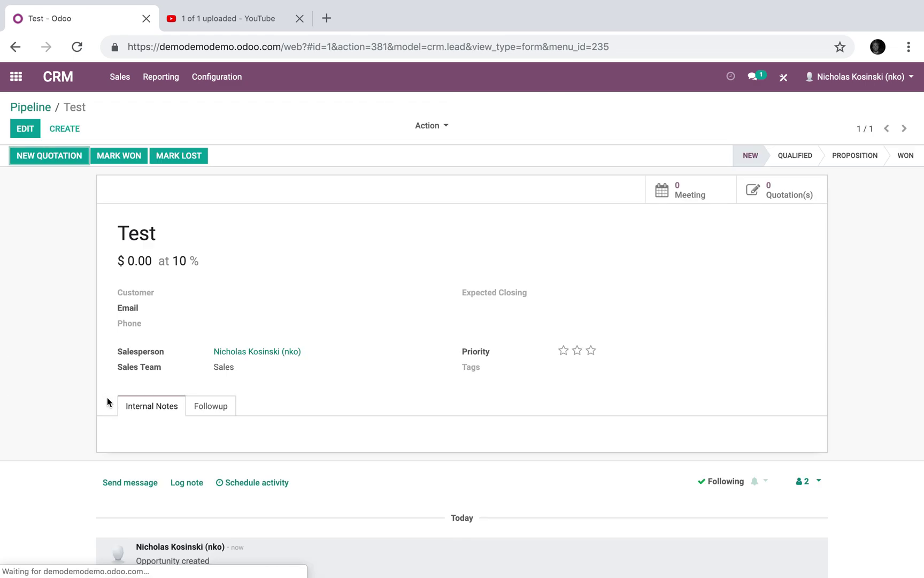
left_click(781, 81)
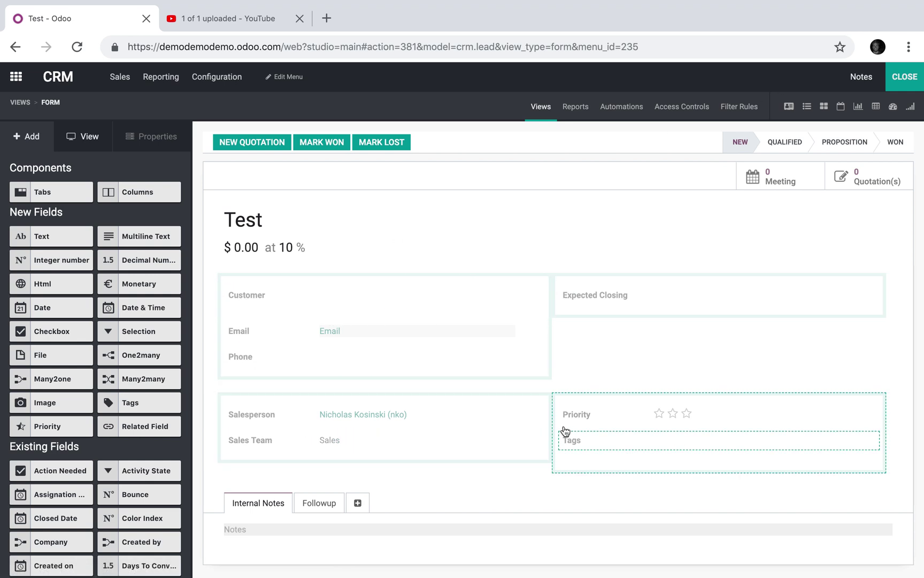
- Add a new page to the opportunity form labelled 'Additional Contacts Related To Job'
scroll(372, 461, "down", 3)
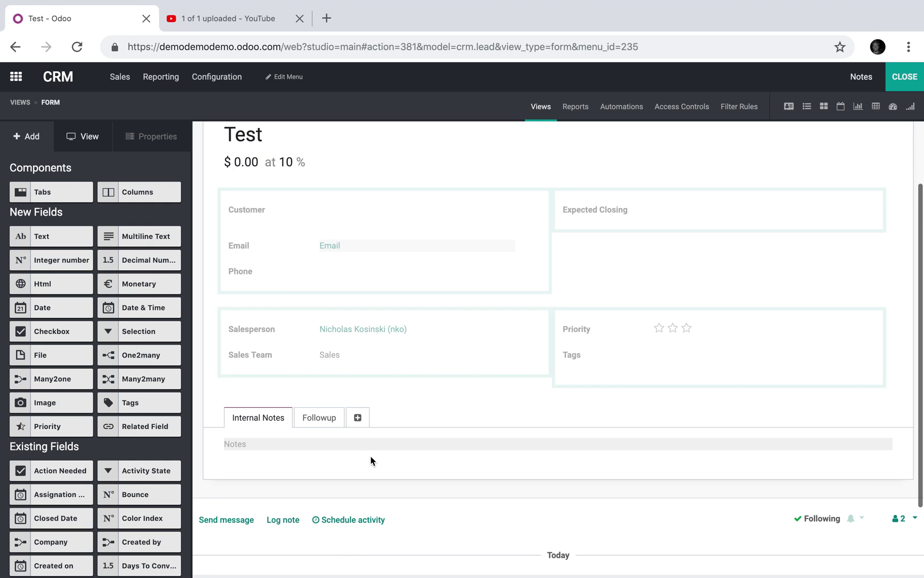
left_click(357, 417)
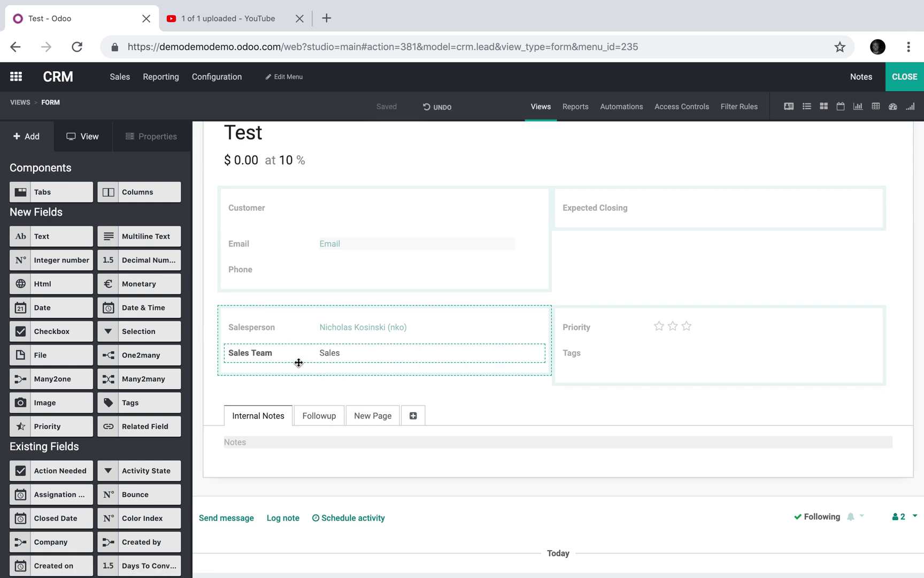
left_click(384, 416)
left_click_drag(53, 196, 3, 193)
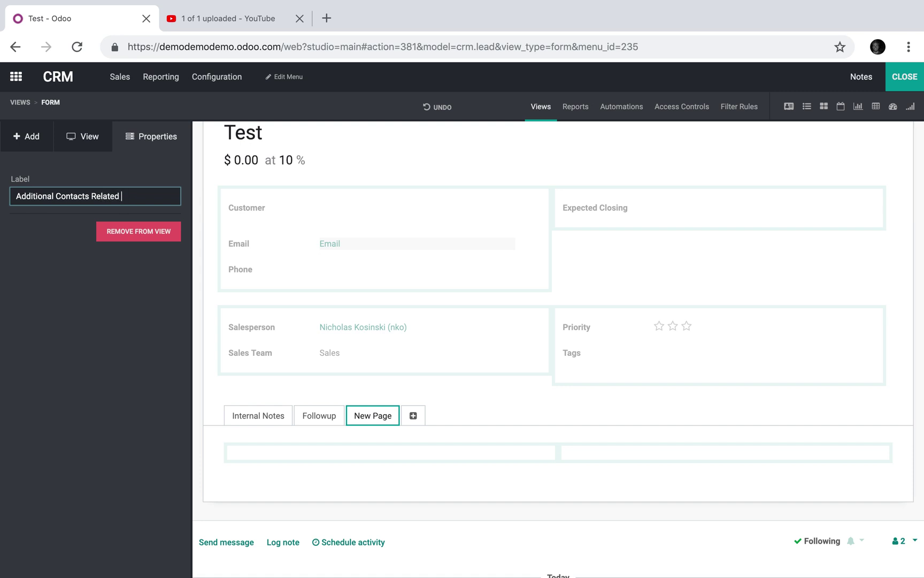
left_click(179, 388)
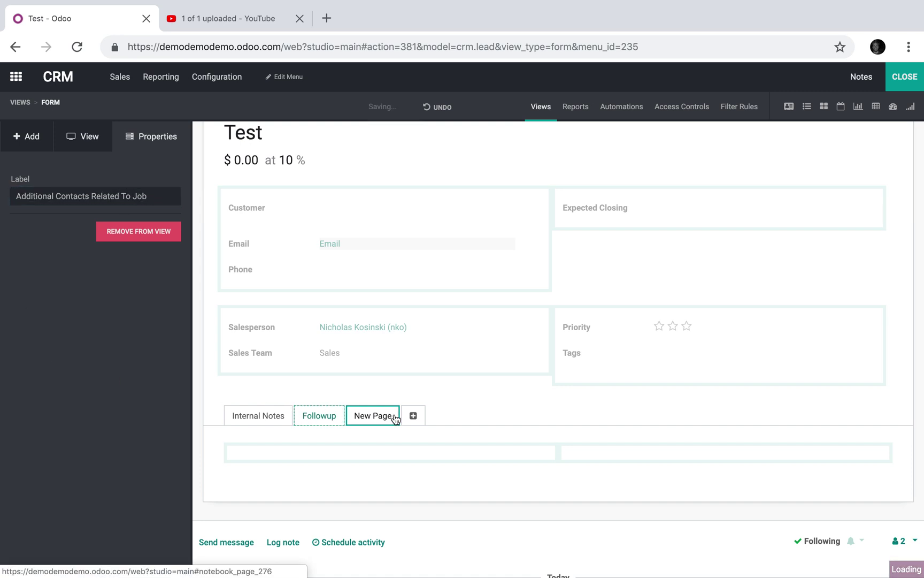
left_click(33, 143)
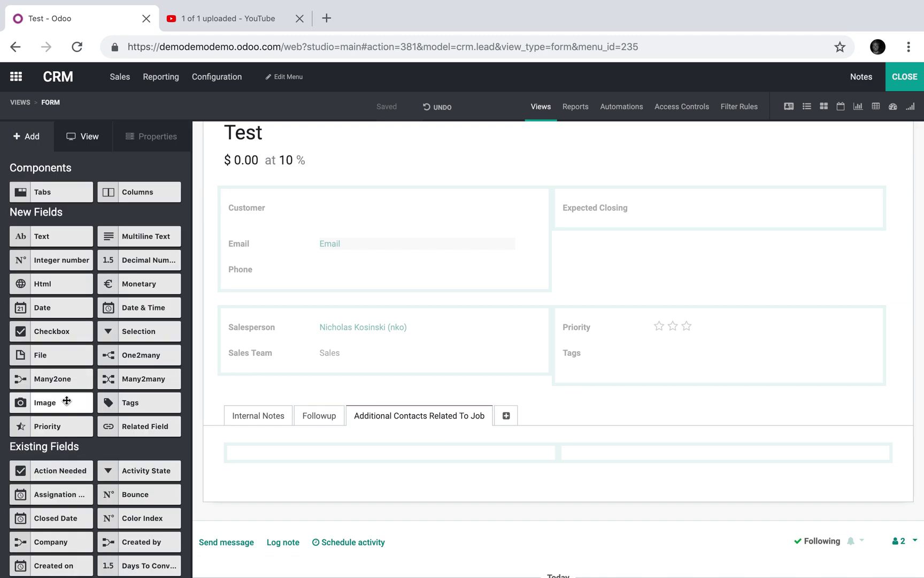
- Place two Many2one fields related to Contact side by side in the new tab
left_click_drag(64, 378, 286, 460)
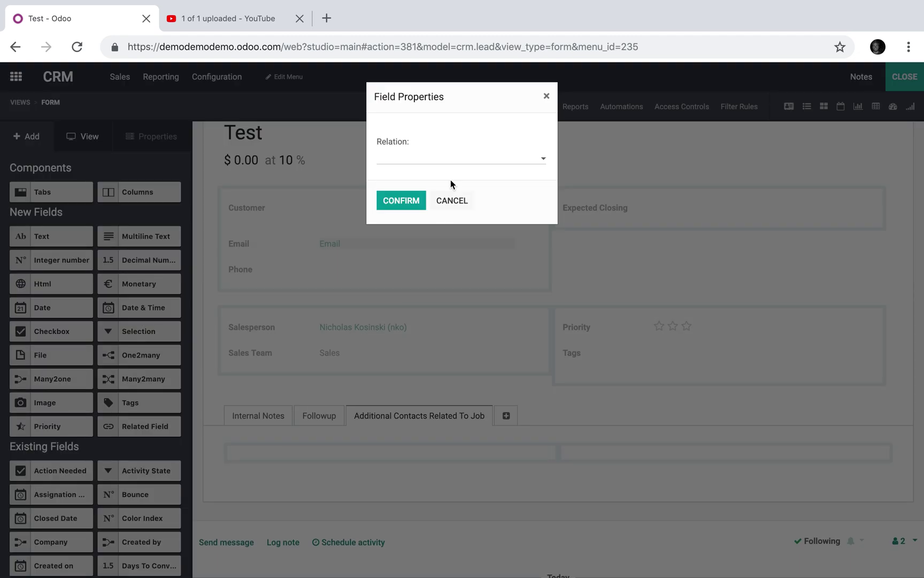
type("cont")
left_click(438, 178)
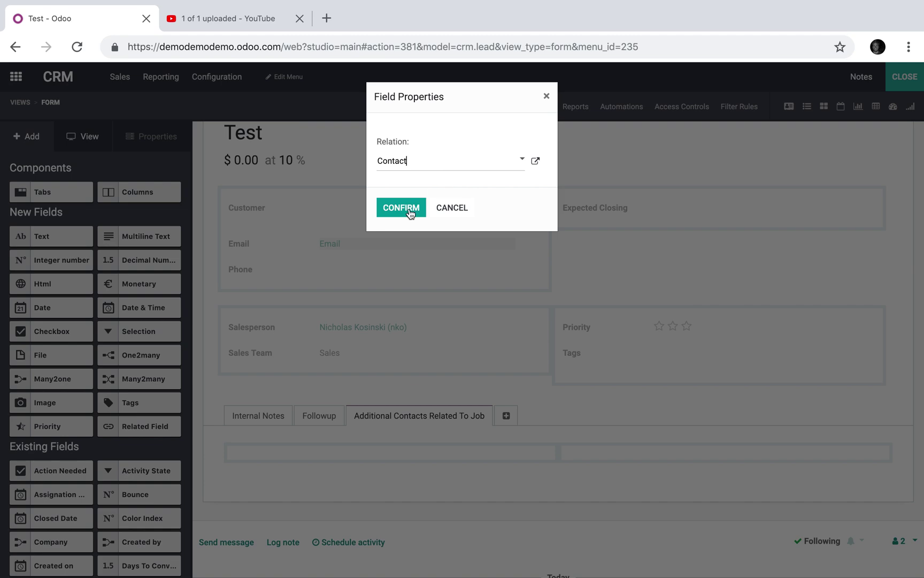
left_click(401, 208)
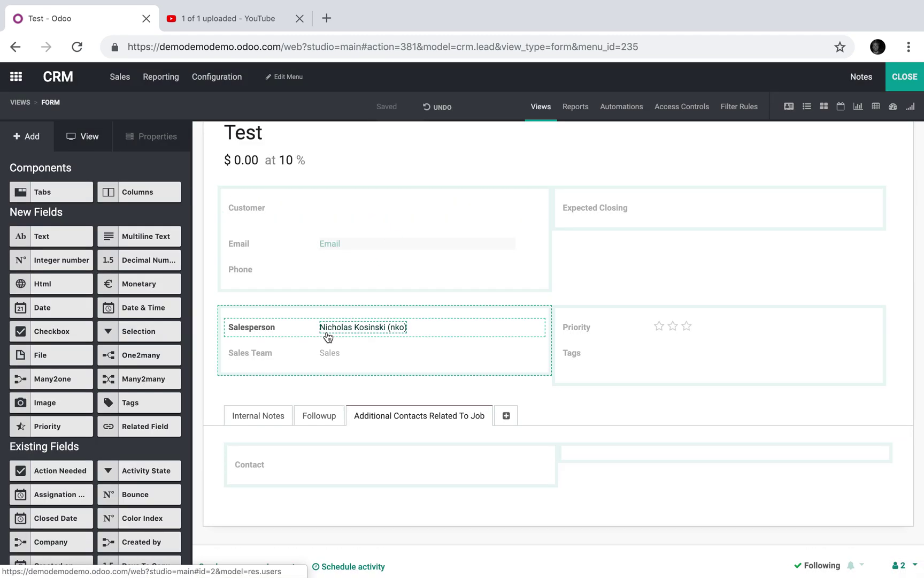
left_click_drag(58, 380, 608, 457)
type("cont")
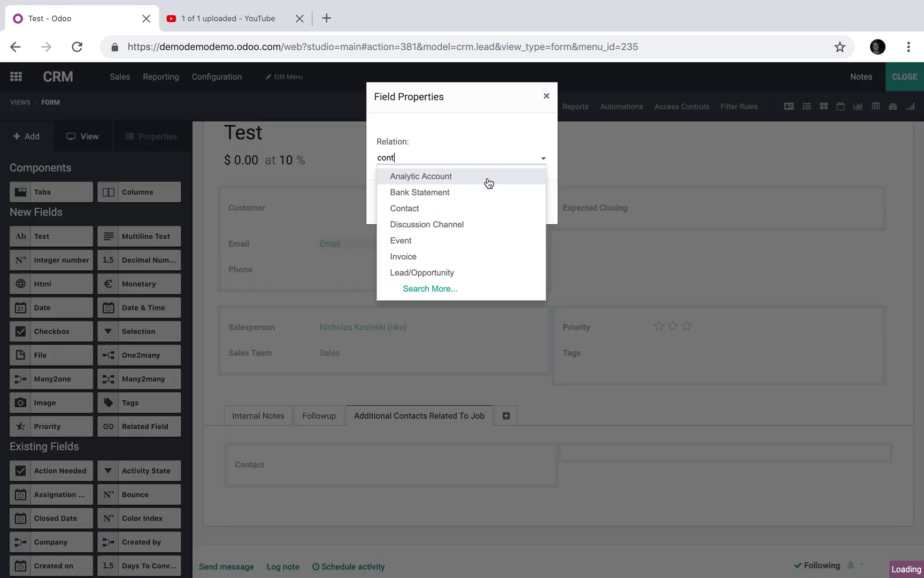
left_click(474, 181)
left_click(419, 208)
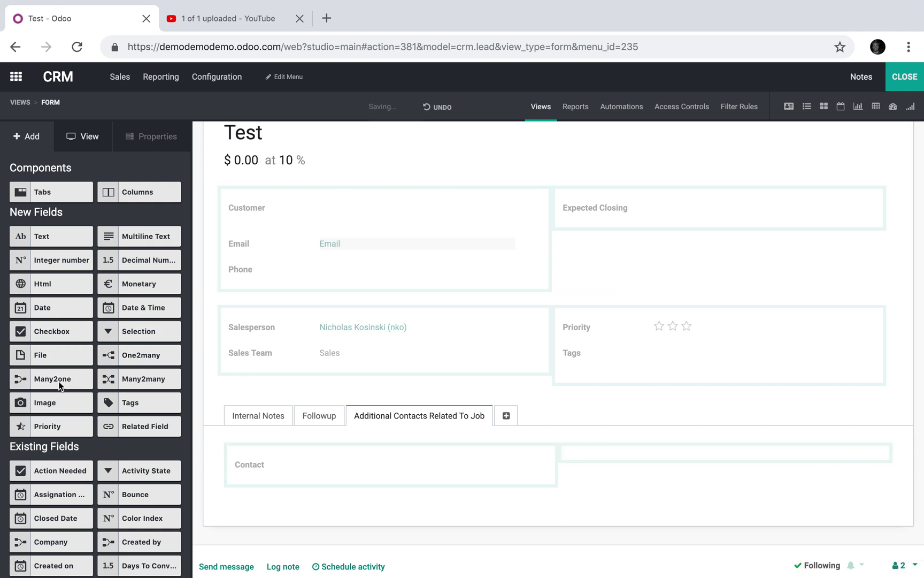
- Add a third Many2one field related to Contact below the first one
left_click_drag(55, 380, 247, 506)
left_click(444, 156)
type("cont")
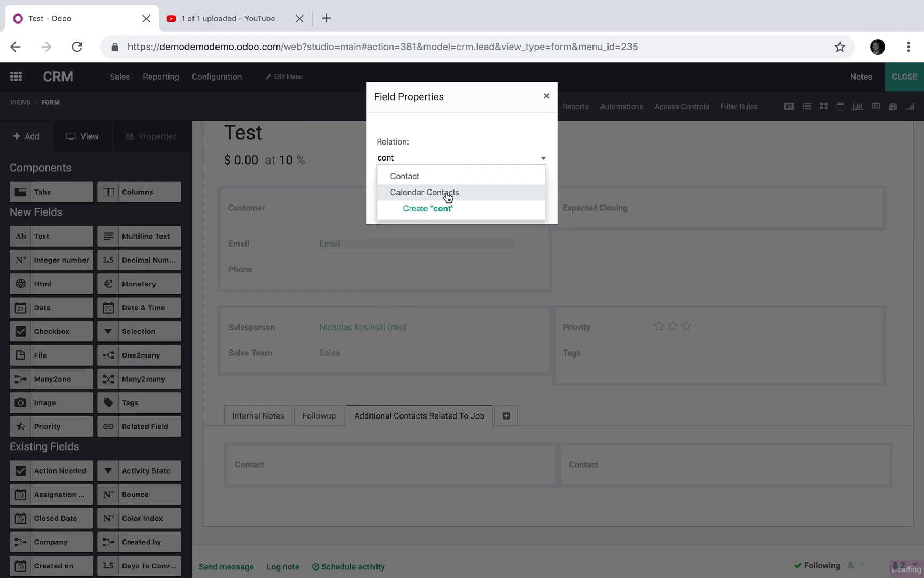
left_click(450, 178)
left_click(407, 207)
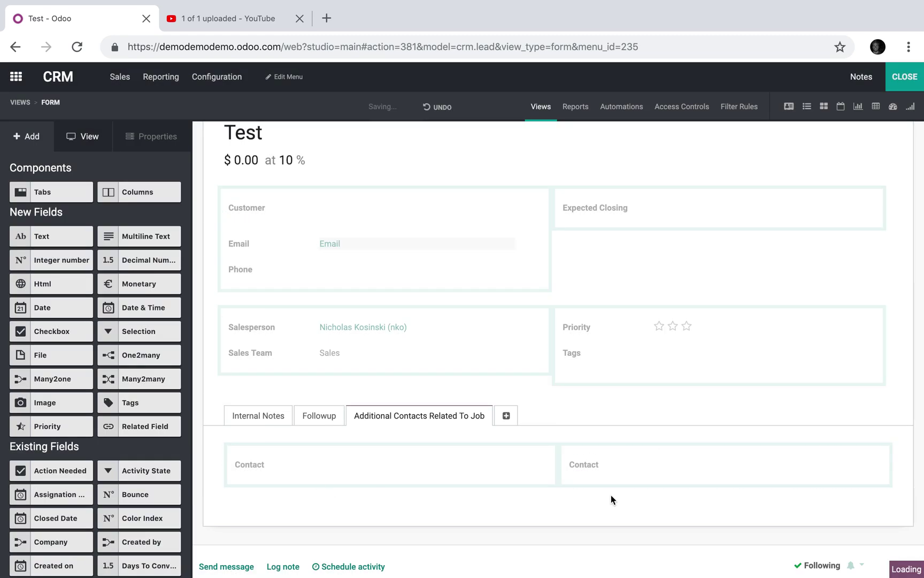
- Relabel the first contact field 'Contractor'
left_click(248, 465)
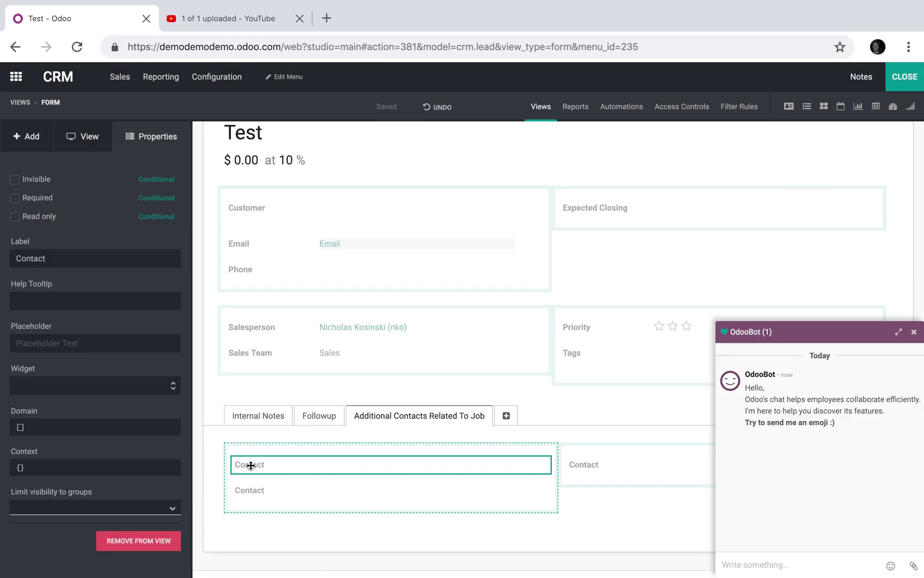
double_click(67, 258)
type("Con")
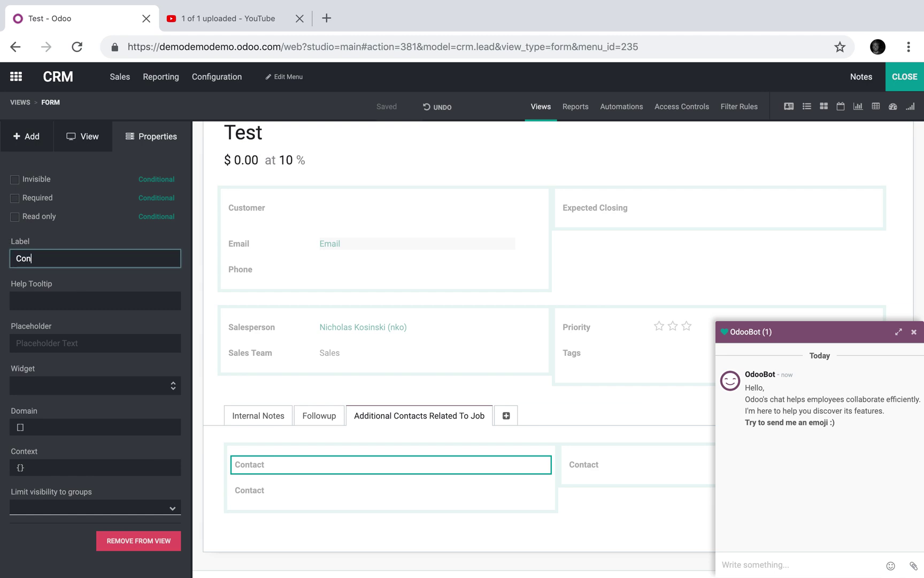
type("tractor")
left_click(244, 504)
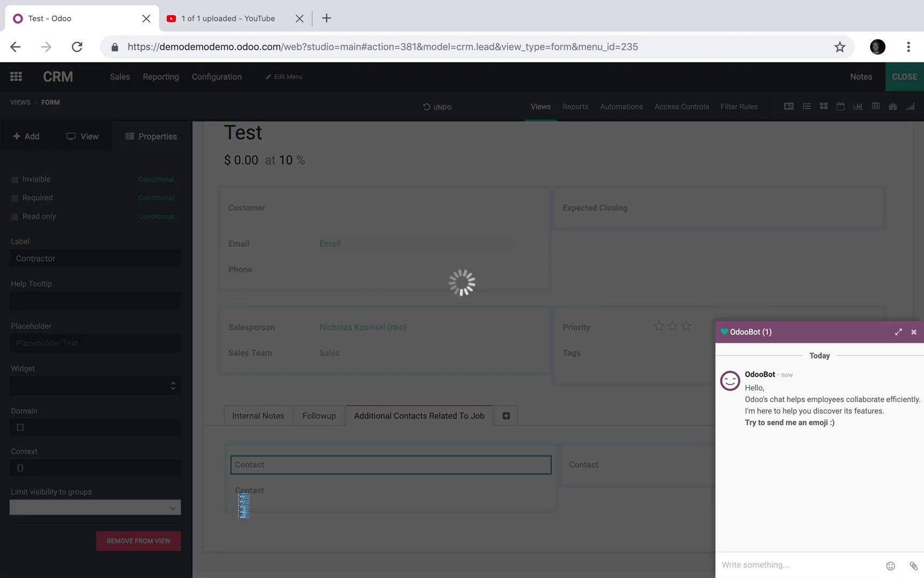
left_click(915, 333)
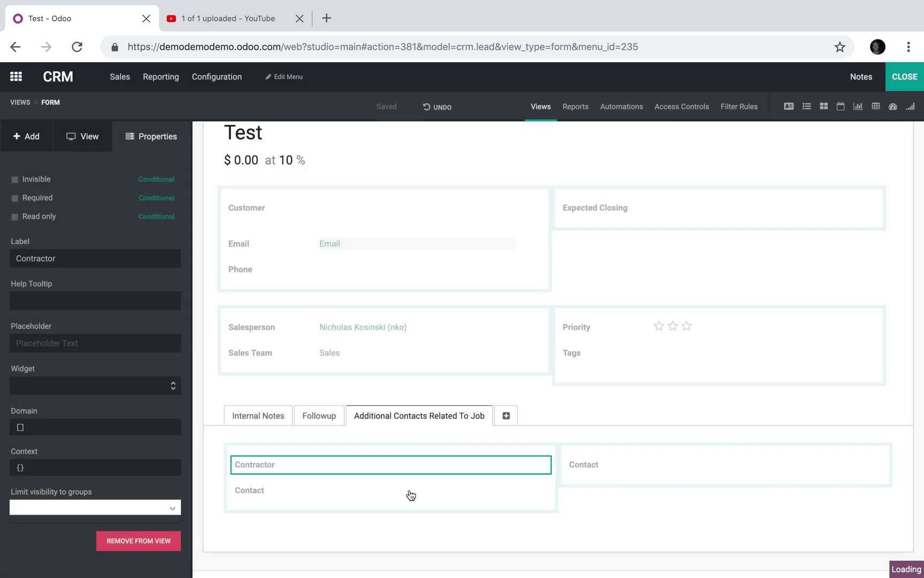
- Relabel the remaining contact fields 'Architect' and 'Installer' and return to the record
left_click(251, 491)
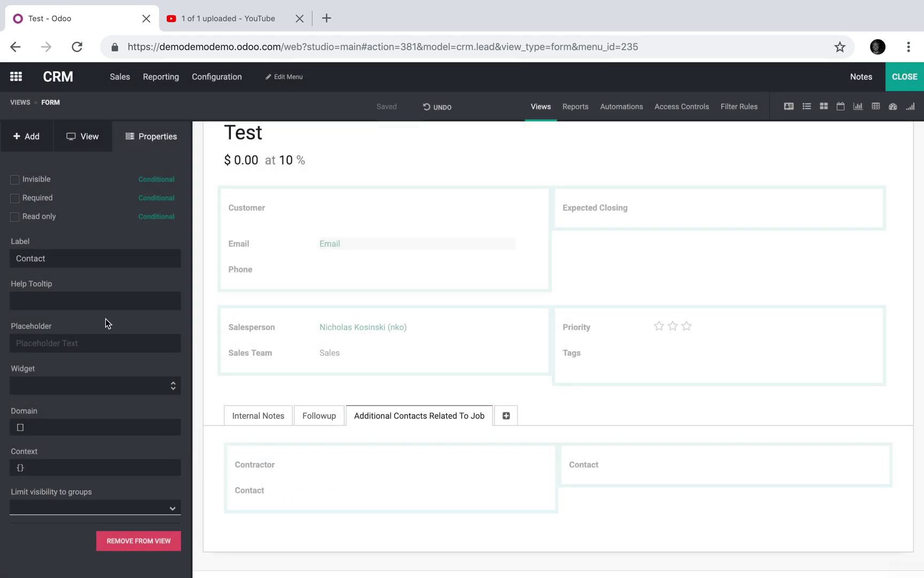
double_click(87, 264)
type("Architect")
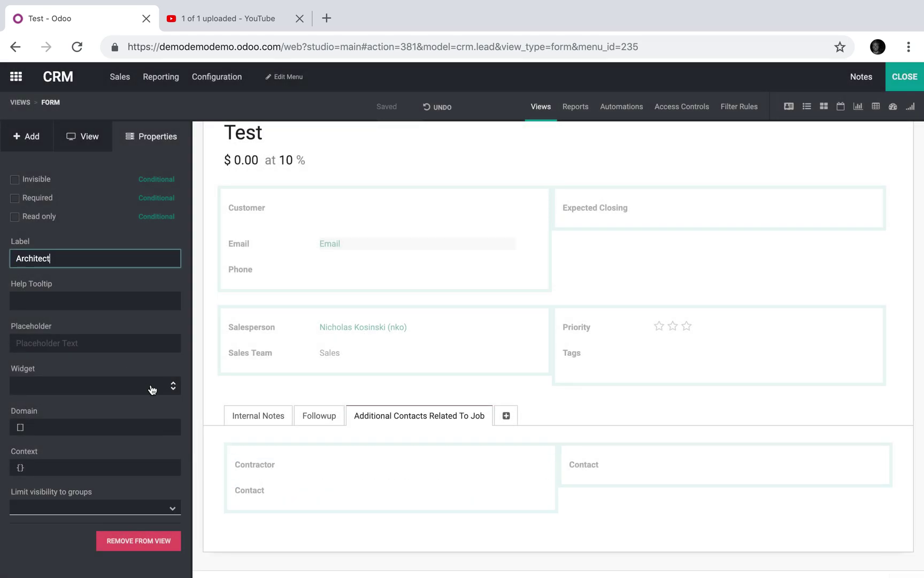
left_click(202, 371)
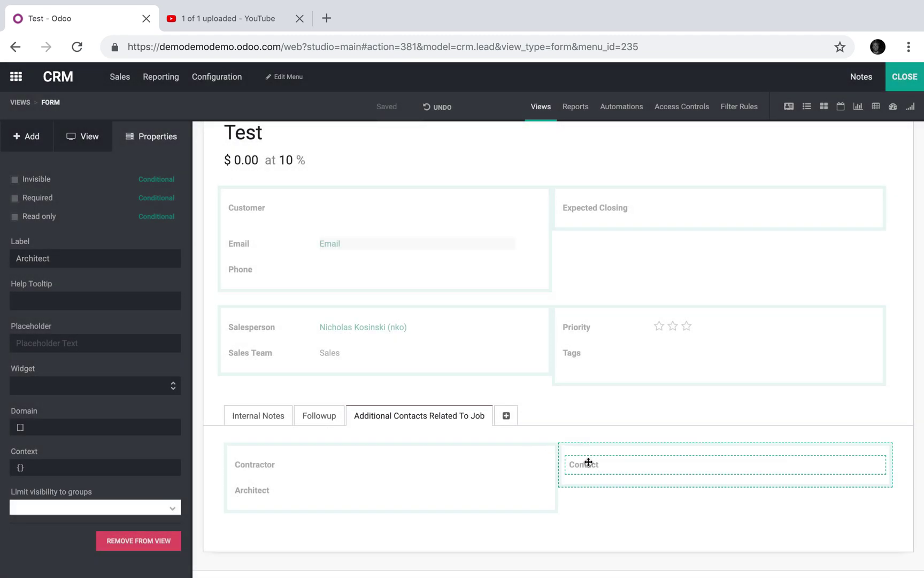
left_click(589, 462)
double_click(89, 257)
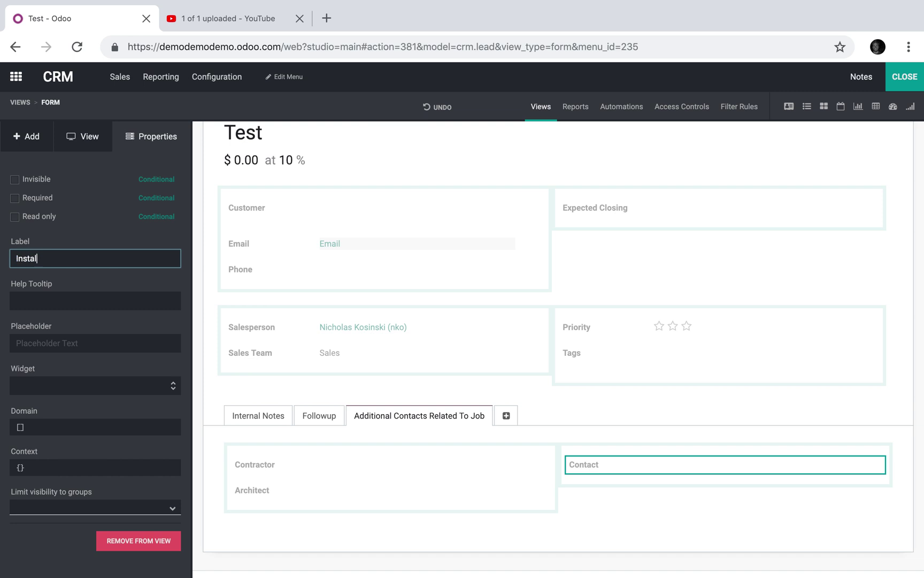
type("Installer")
left_click(213, 339)
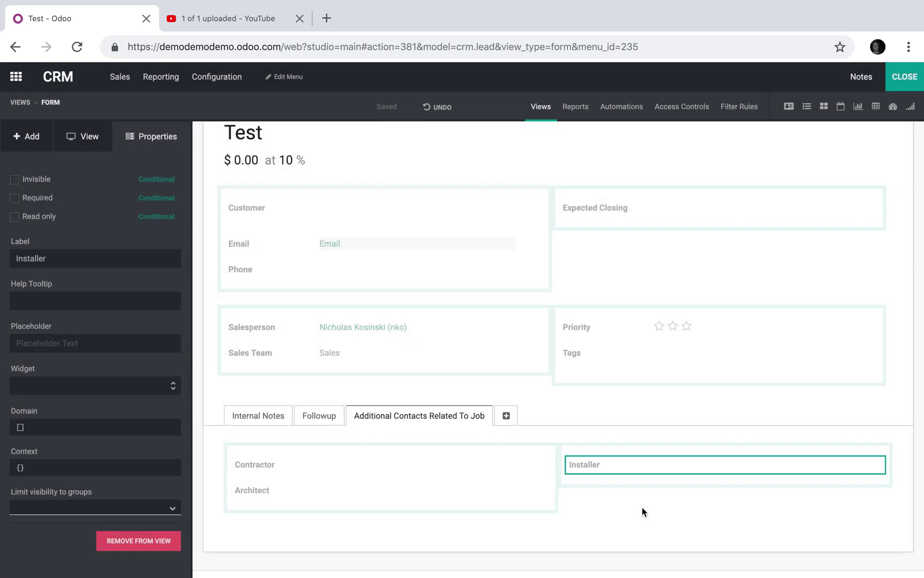
left_click(913, 78)
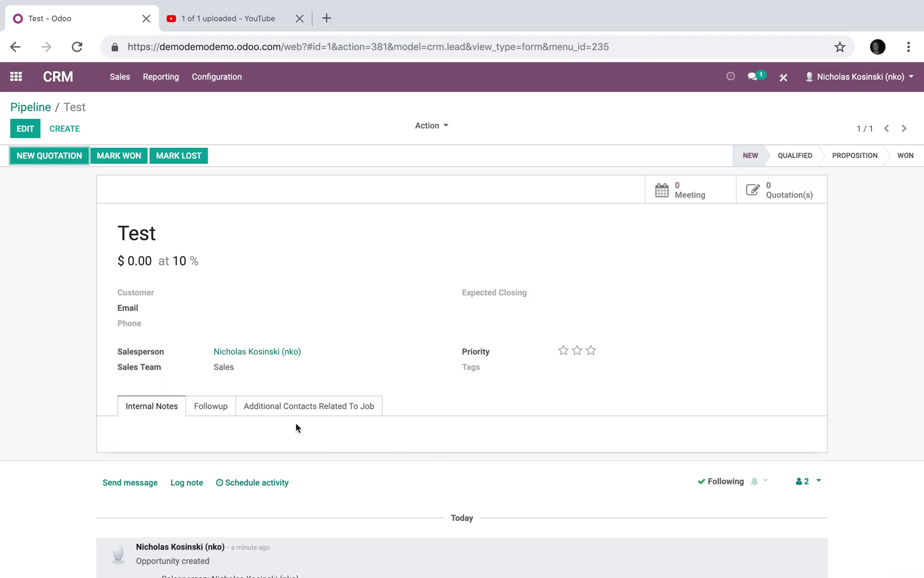
- In edit mode, open the job contacts tab and check the Architect dropdown's two contacts
left_click(309, 409)
left_click(25, 128)
left_click(305, 497)
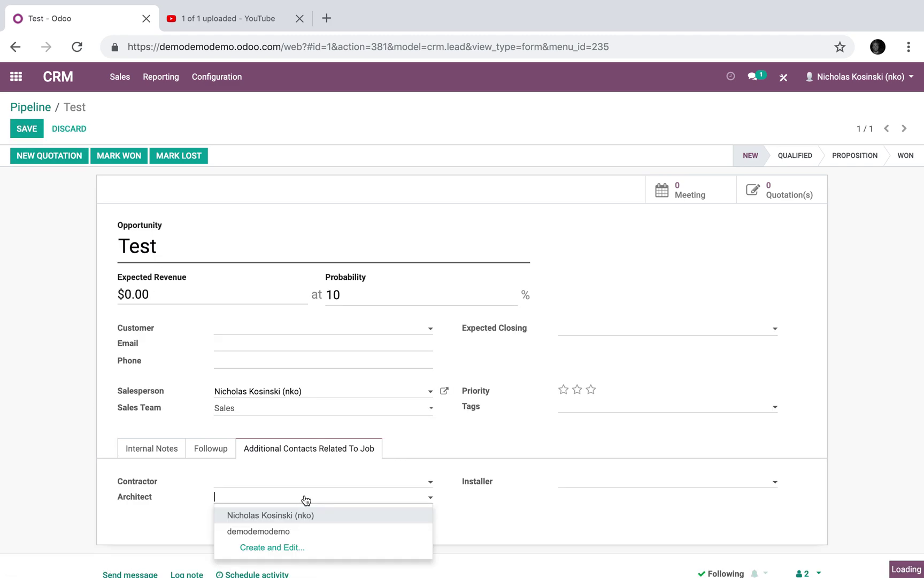
left_click(319, 481)
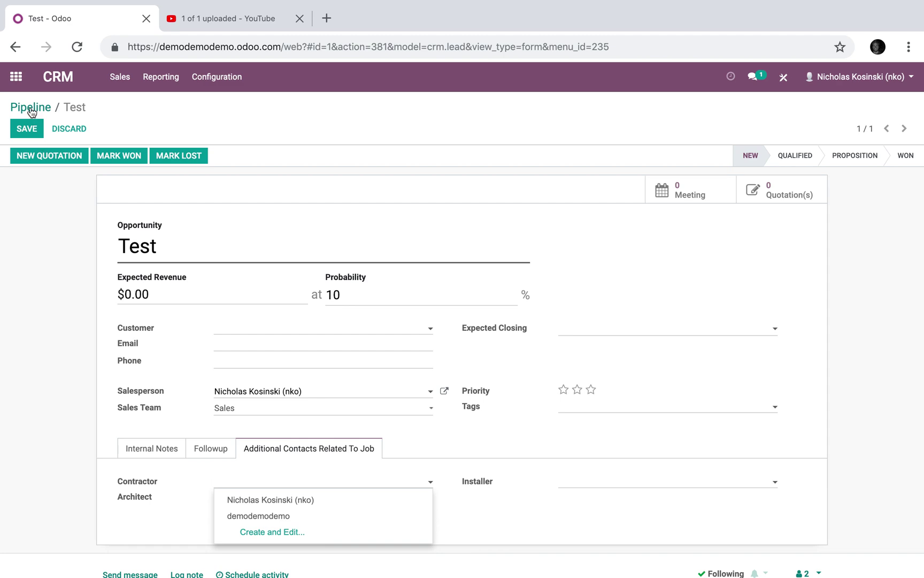
left_click(16, 76)
- In the Contacts app, create and save three new individual contacts, each with a name
type("cont")
key("Return")
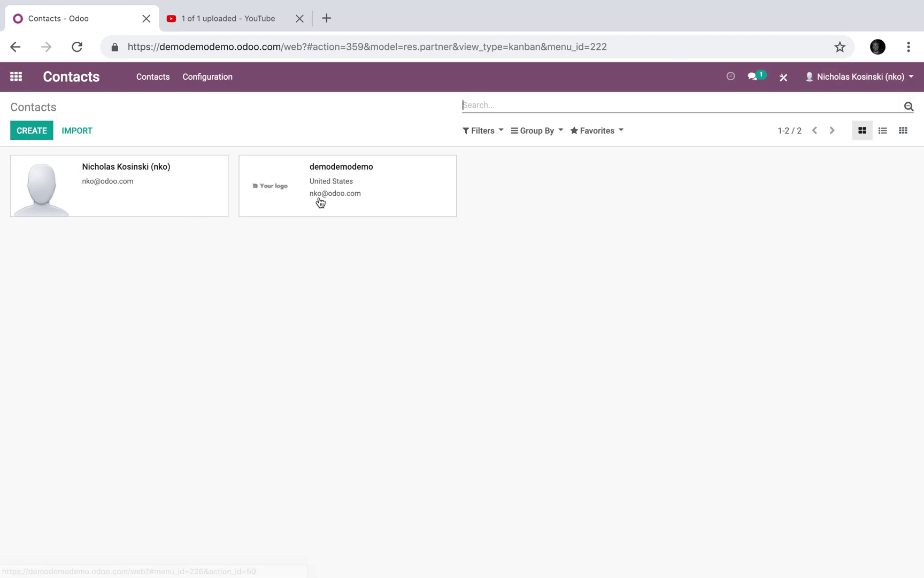
left_click(28, 134)
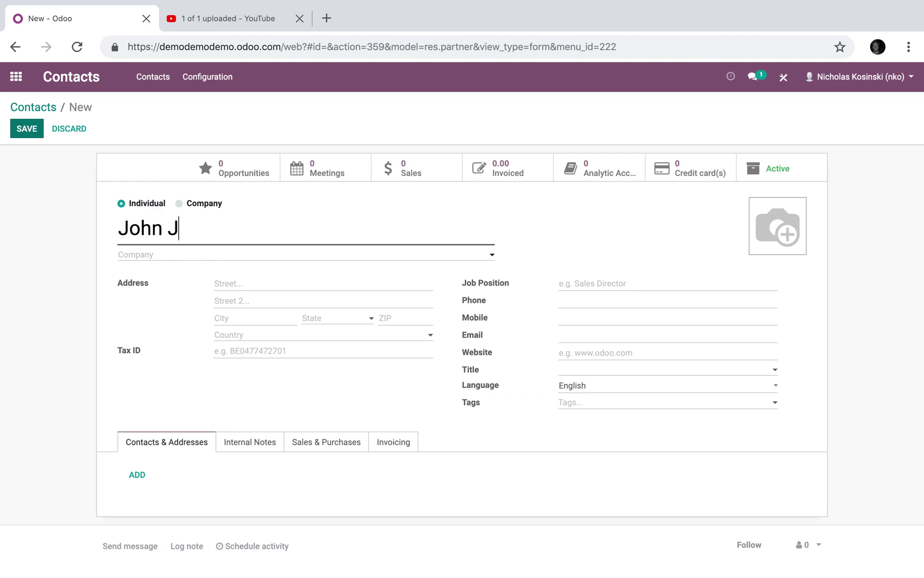
left_click(31, 132)
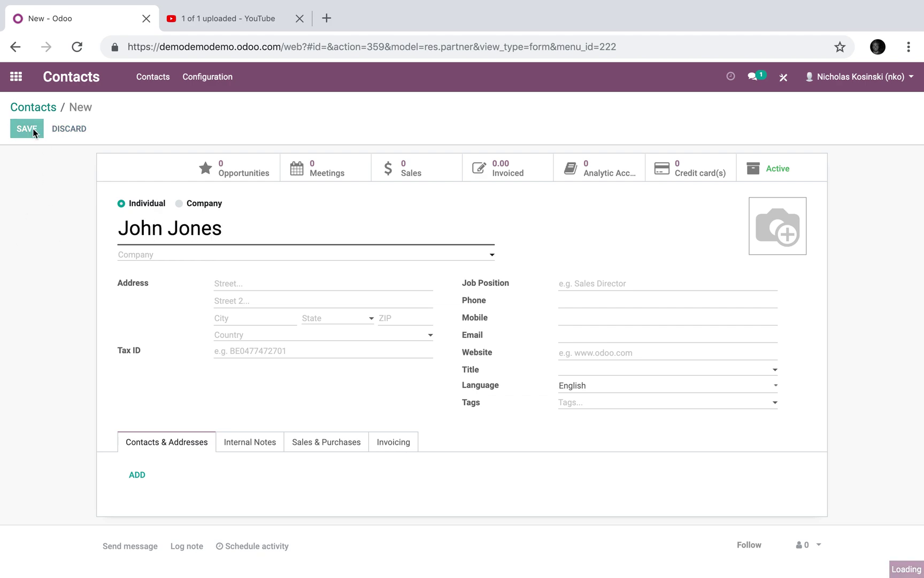
left_click(67, 128)
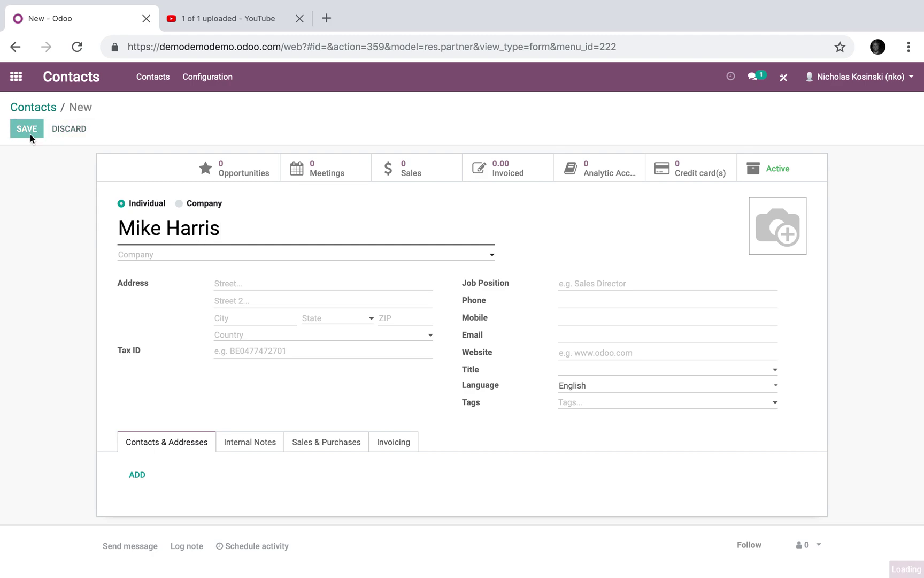
left_click(30, 134)
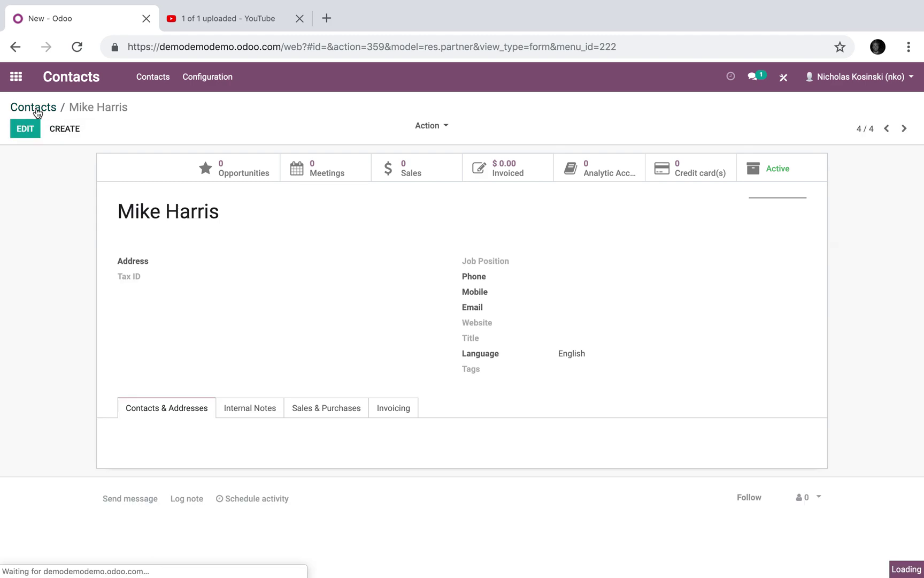
left_click(37, 107)
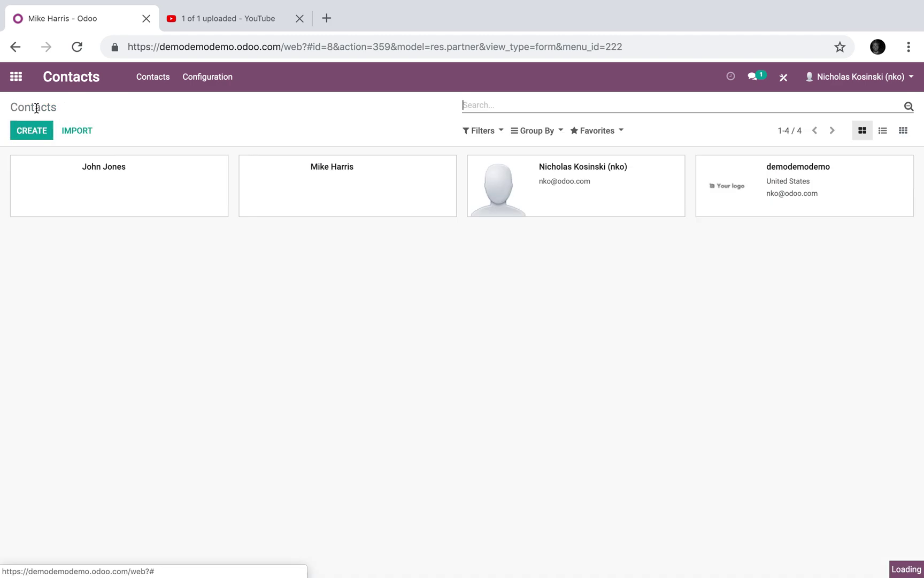
left_click(38, 137)
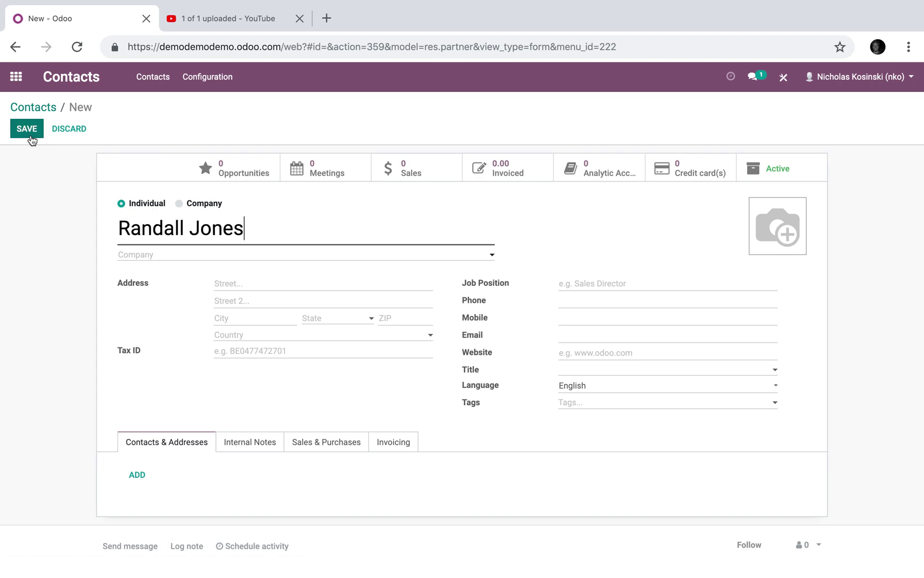
left_click(27, 130)
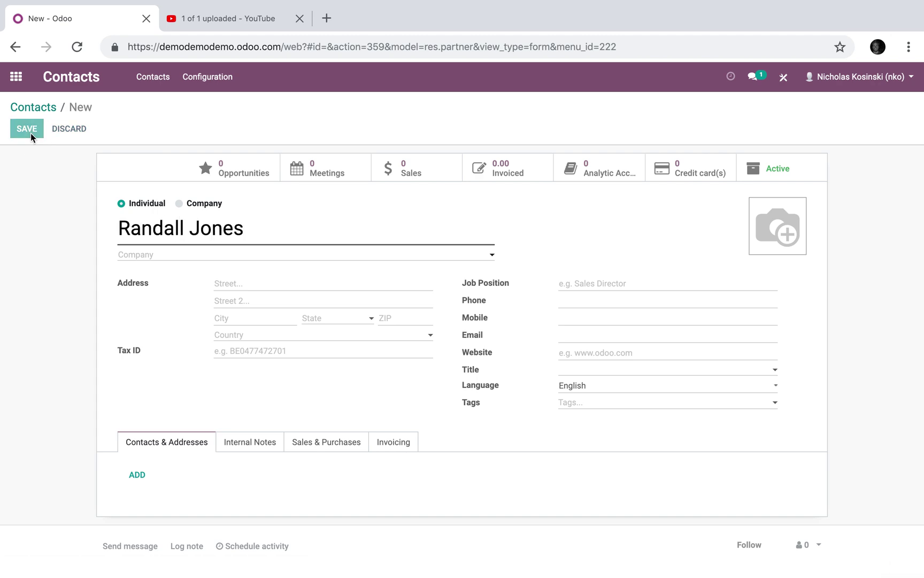
- Open the Test opportunity from CRM in edit mode and show its job contacts tab
left_click(15, 81)
type("cr")
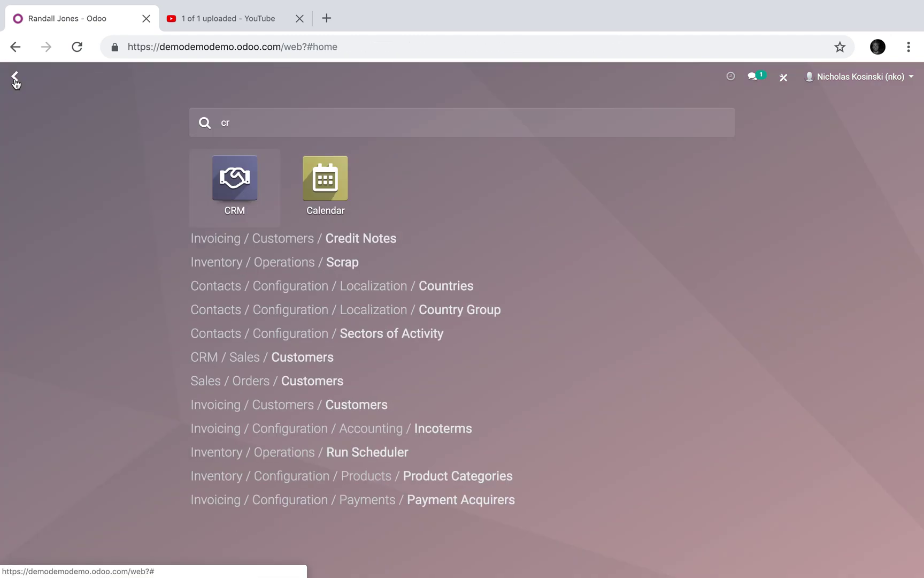
left_click(234, 179)
left_click(120, 206)
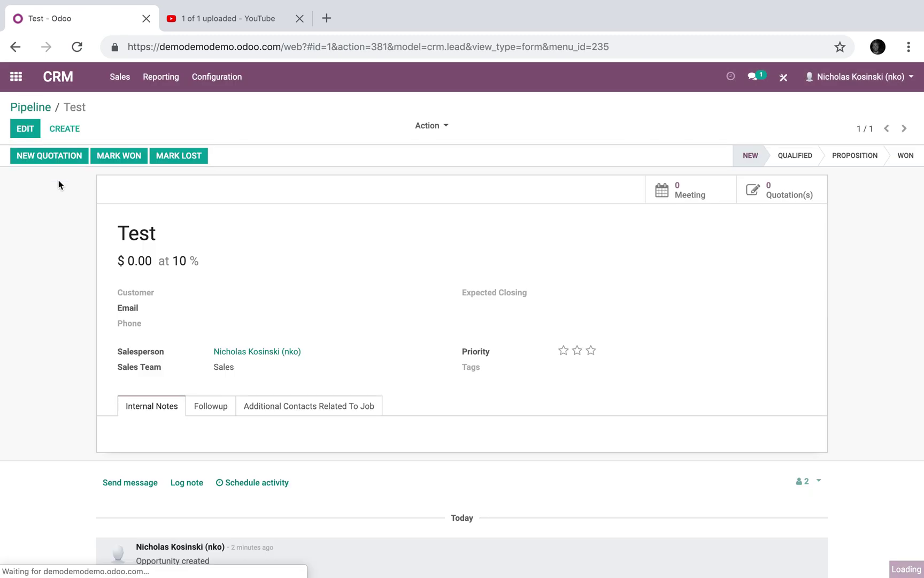
left_click(25, 128)
left_click(320, 447)
scroll(260, 410, "down", 2)
- Assign the new contacts as Contractor, Installer and Architect, then save the opportunity
left_click(276, 400)
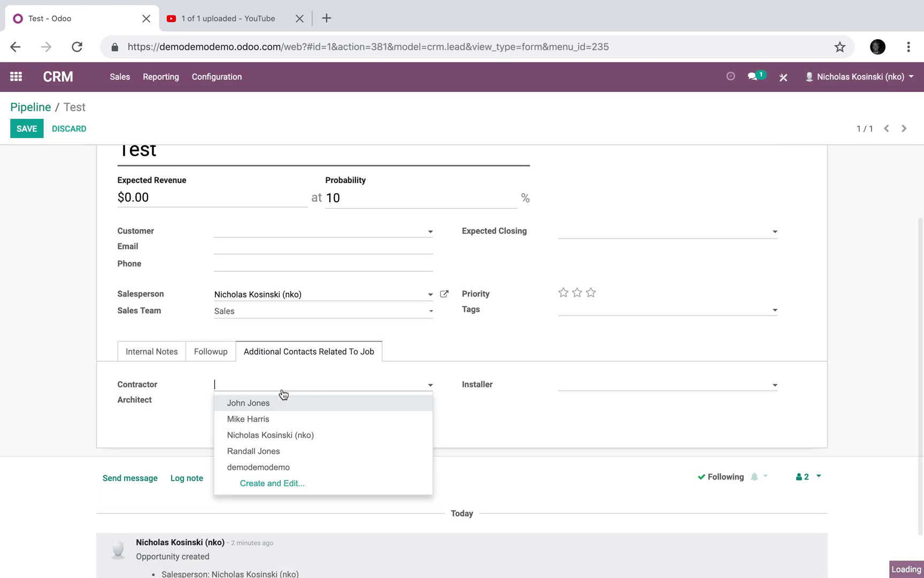
left_click(300, 404)
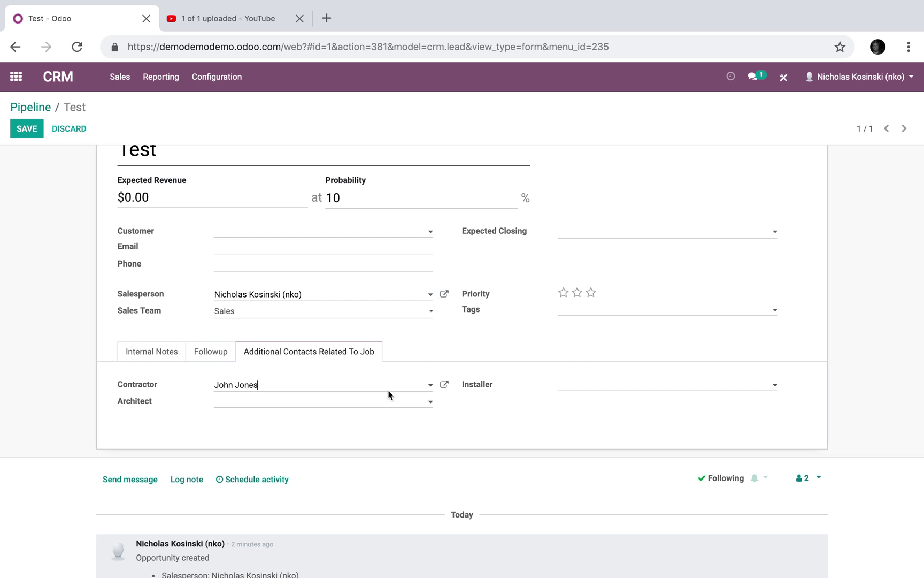
left_click(555, 386)
left_click(583, 419)
left_click(283, 407)
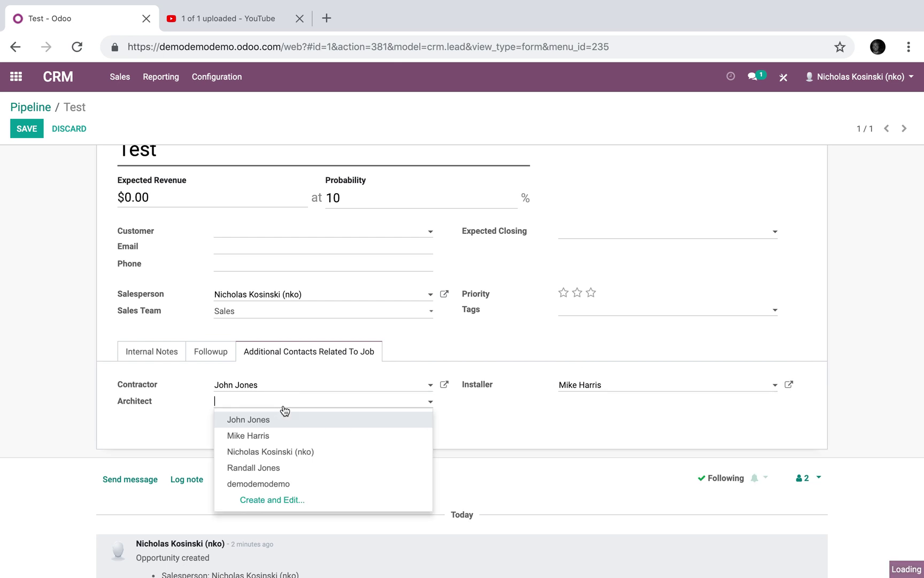
left_click(303, 469)
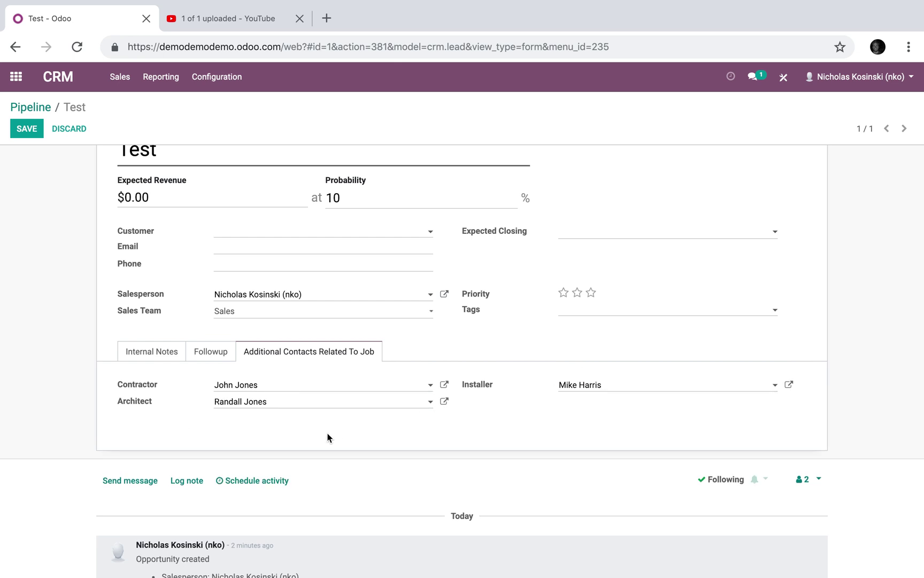
left_click(28, 128)
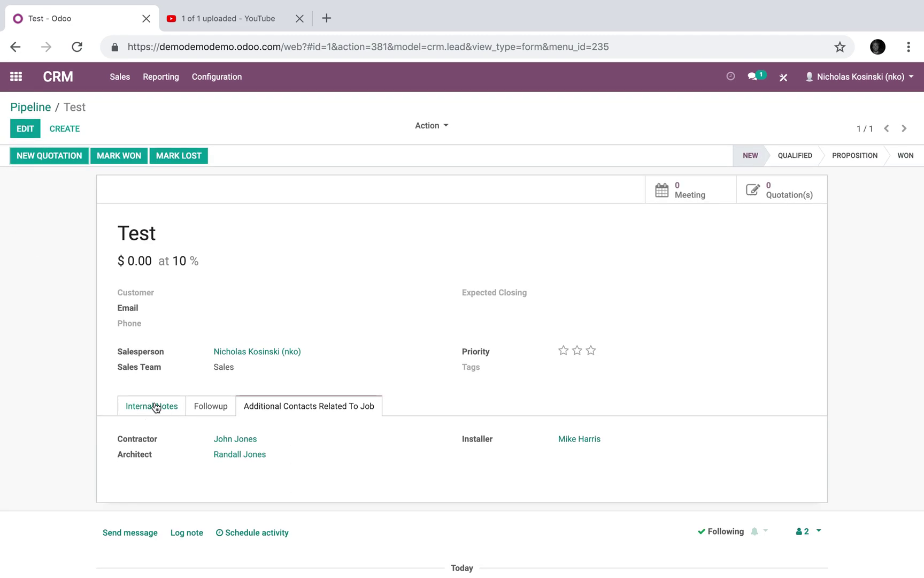
left_click(152, 406)
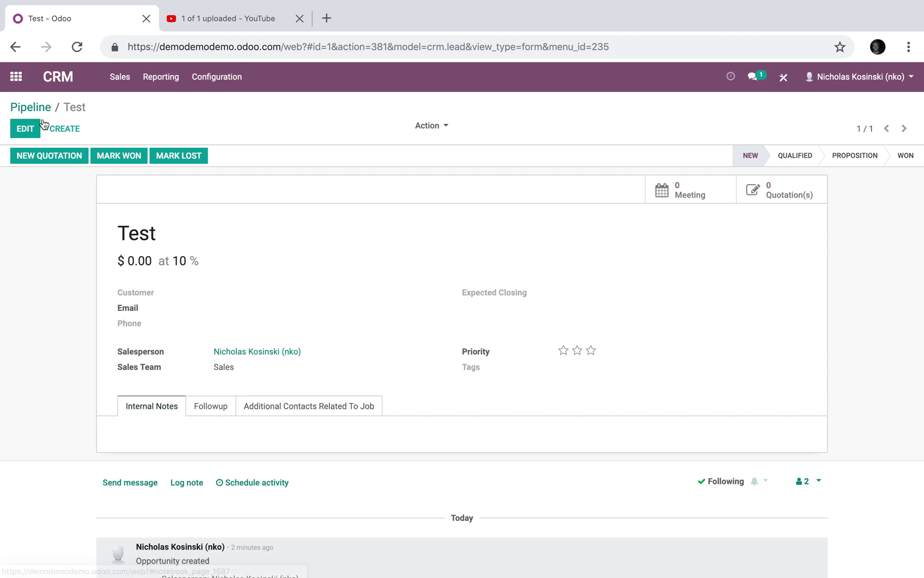
left_click(30, 107)
- Switch the pipeline to list view and add Architect, Installer and Contractor columns in Studio
left_click(785, 131)
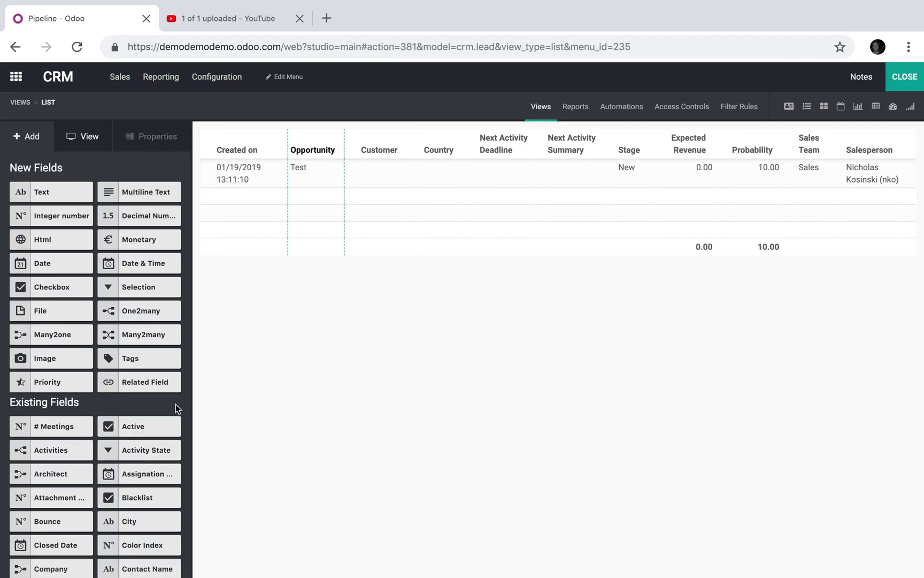
left_click_drag(64, 474, 275, 182)
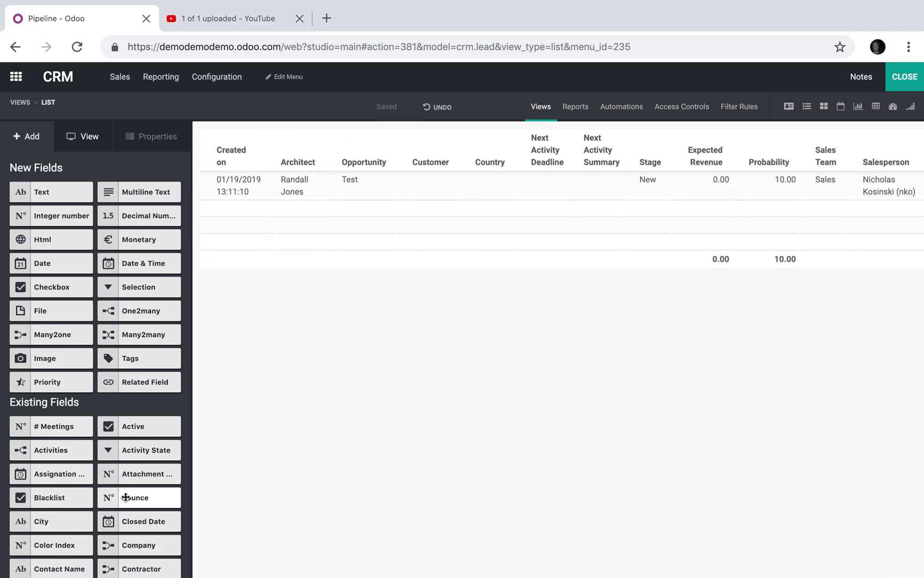
scroll(127, 497, "down", 10)
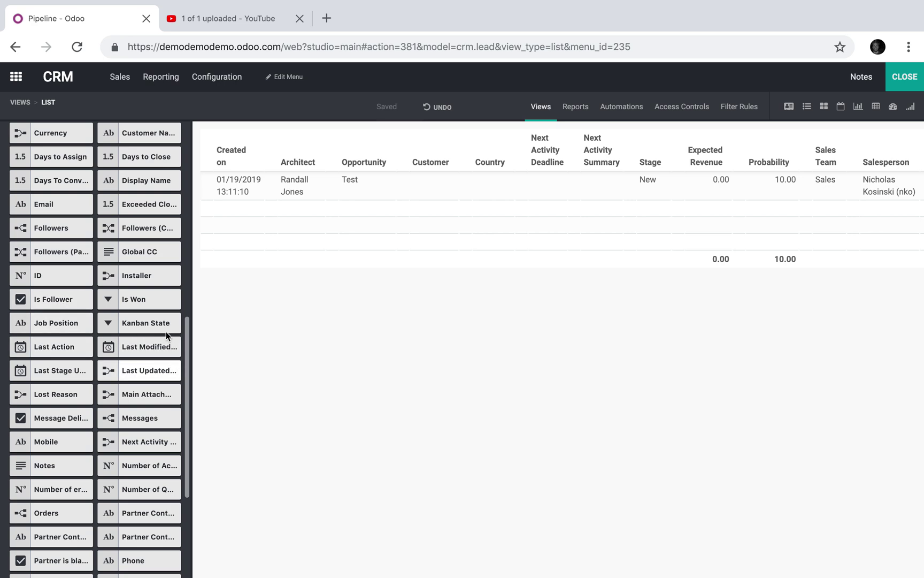
left_click_drag(160, 278, 337, 192)
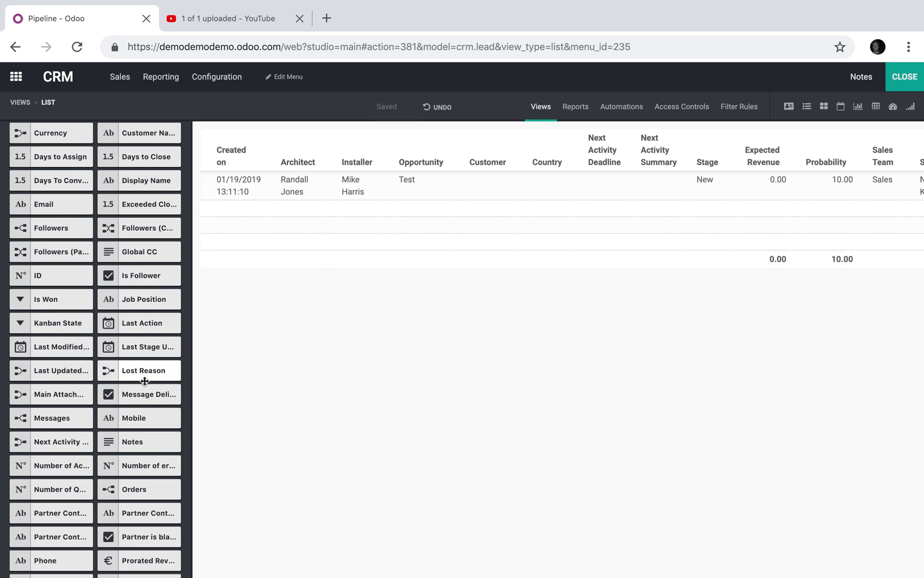
scroll(145, 381, "down", 5)
scroll(144, 381, "up", 4)
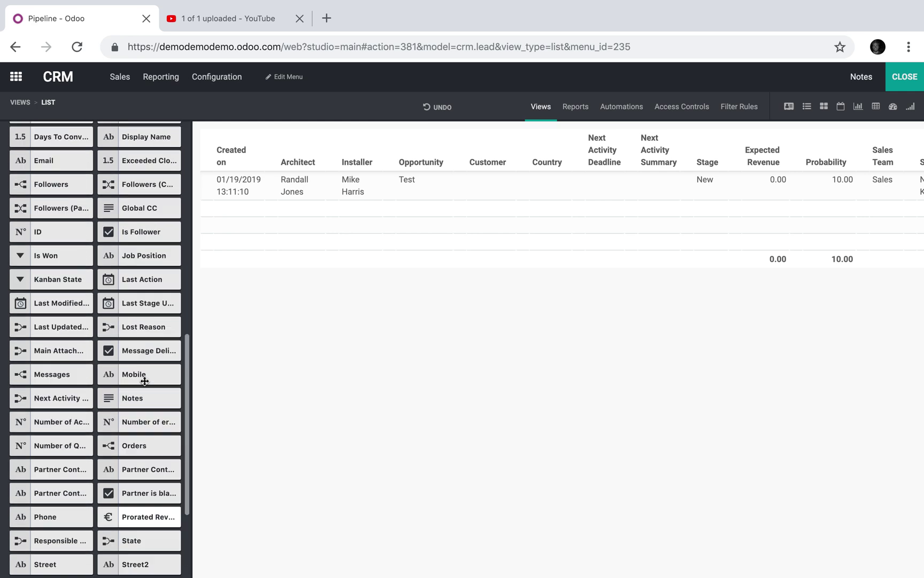
scroll(145, 381, "up", 6)
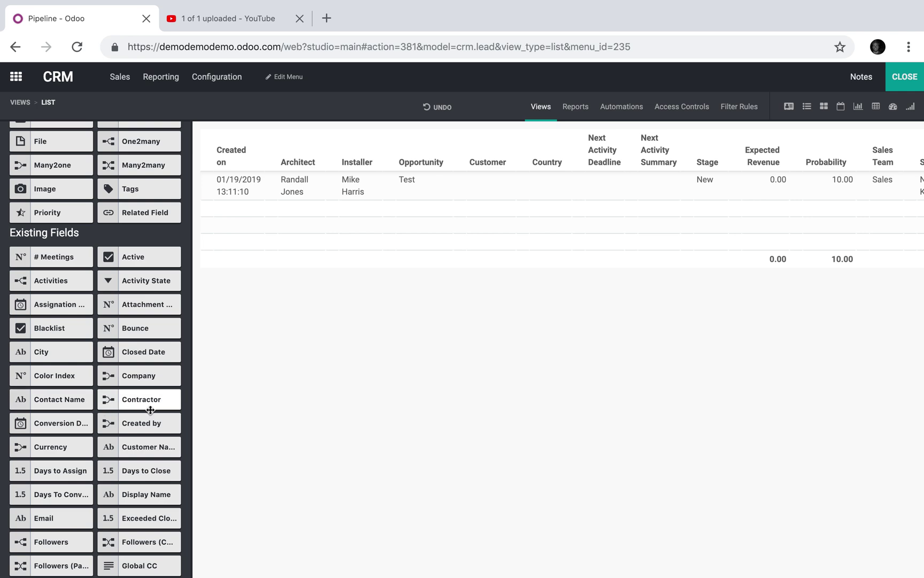
left_click_drag(151, 410, 373, 214)
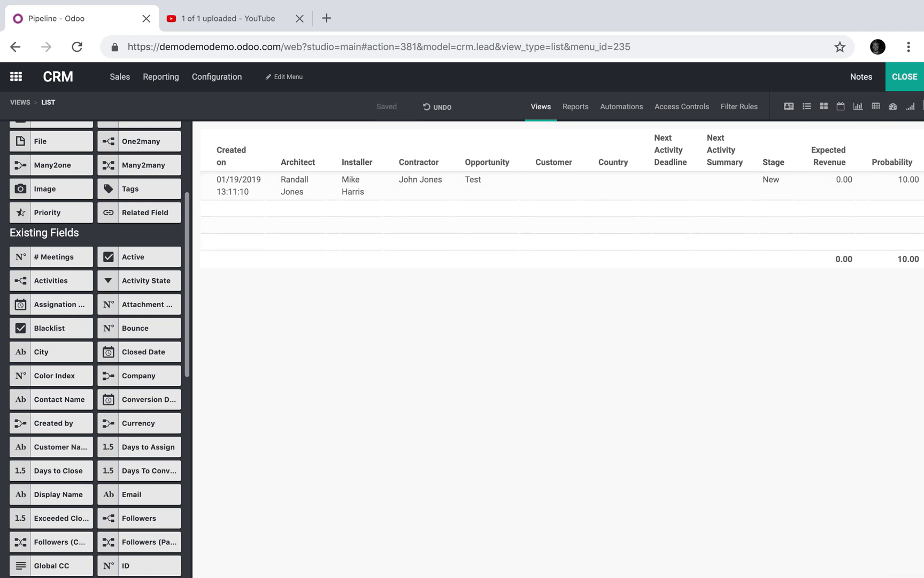
left_click(905, 76)
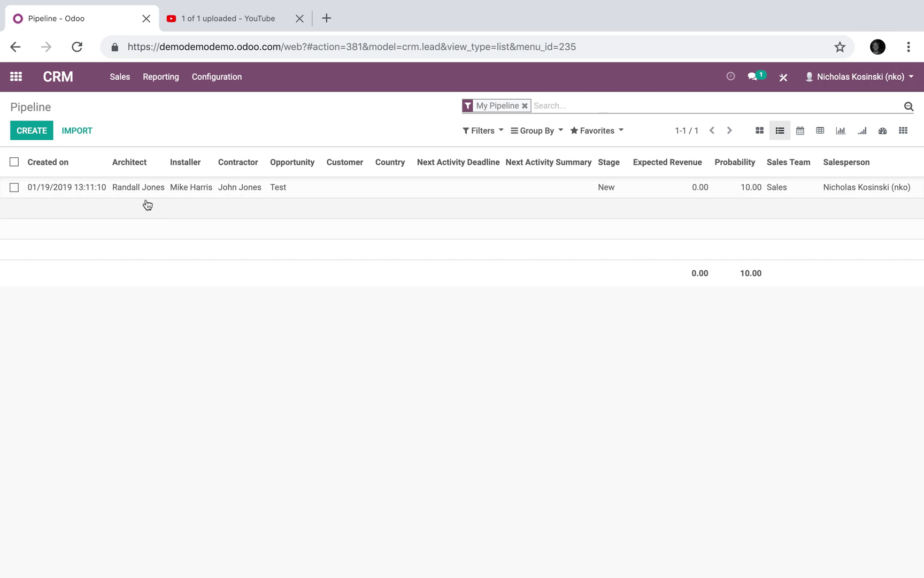
- Group the pipeline list by Architect, inspect the Test opportunity, then remove the grouping
left_click(528, 131)
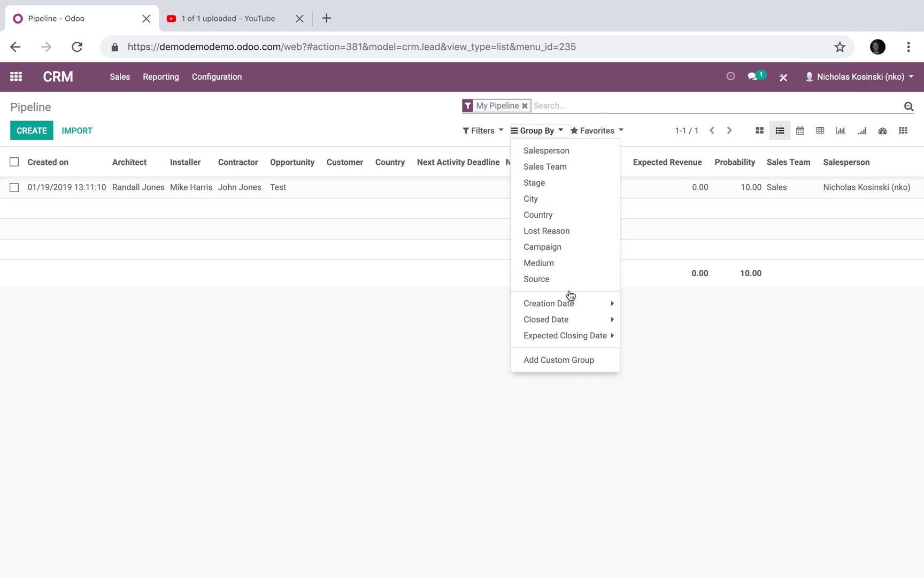
left_click(557, 363)
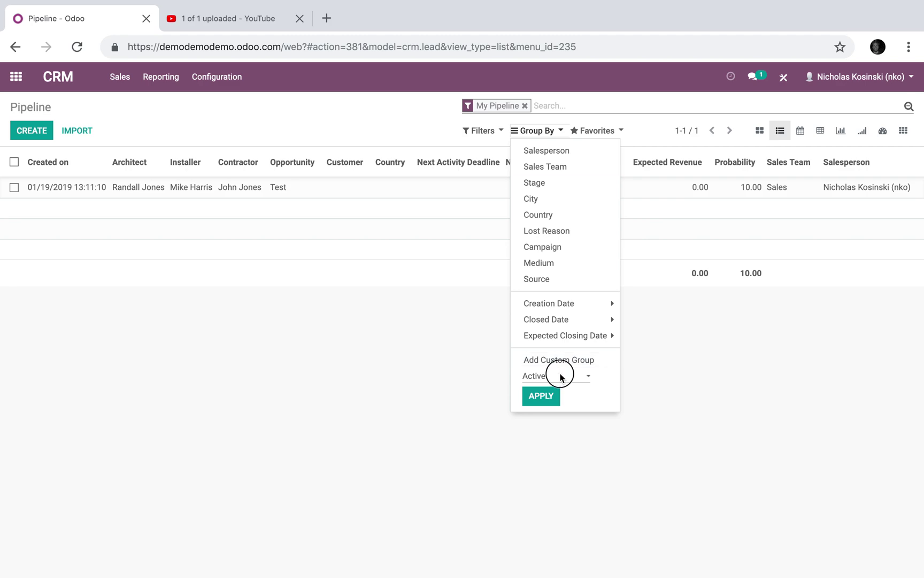
left_click(560, 377)
left_click(547, 386)
left_click(542, 397)
left_click(330, 352)
left_click(268, 192)
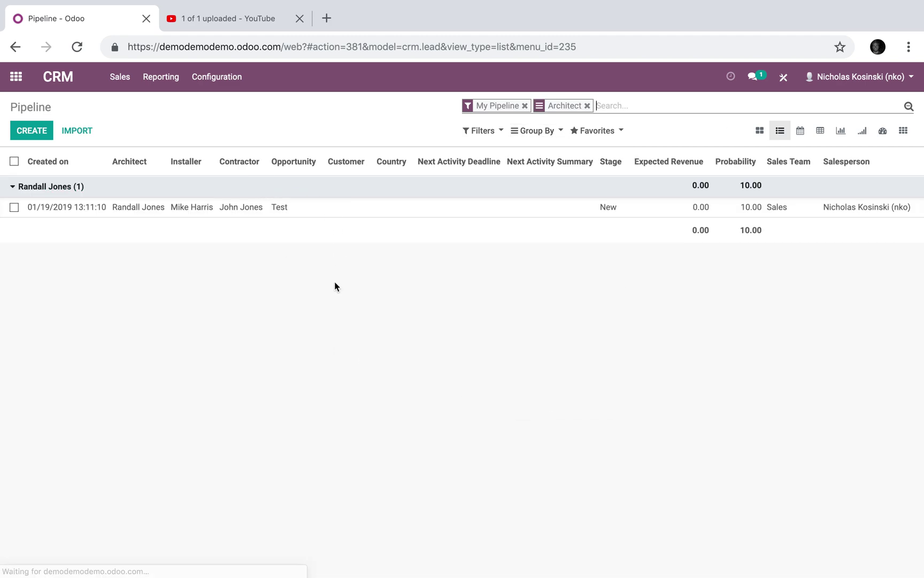
left_click(329, 192)
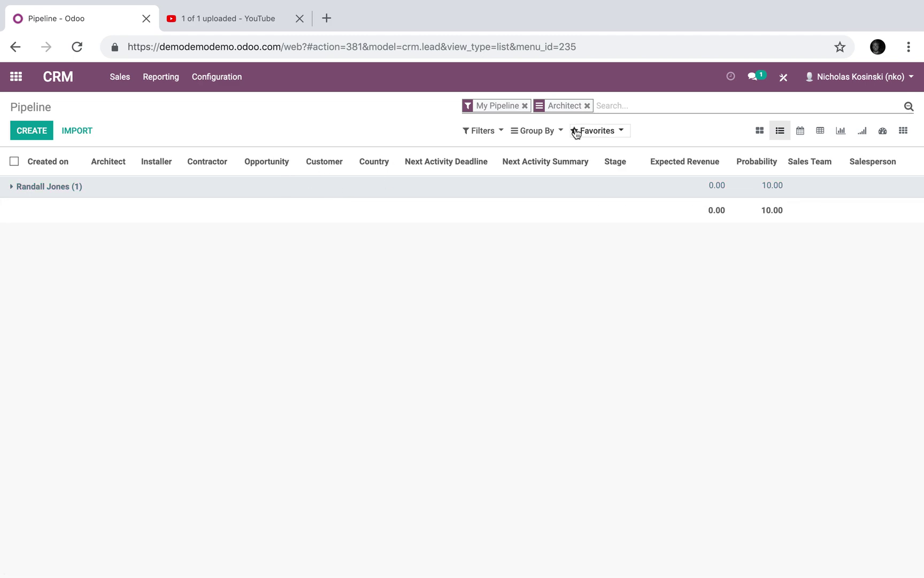
key("BackSpace")
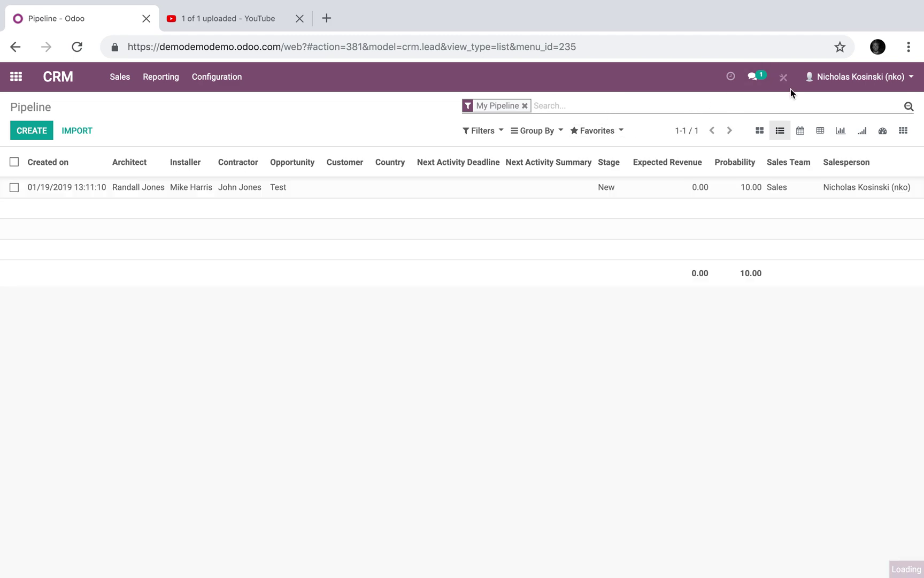
left_click(790, 89)
- In the pipeline search view, add Architect, Contractor and Installer as autocompletion fields
left_click(544, 109)
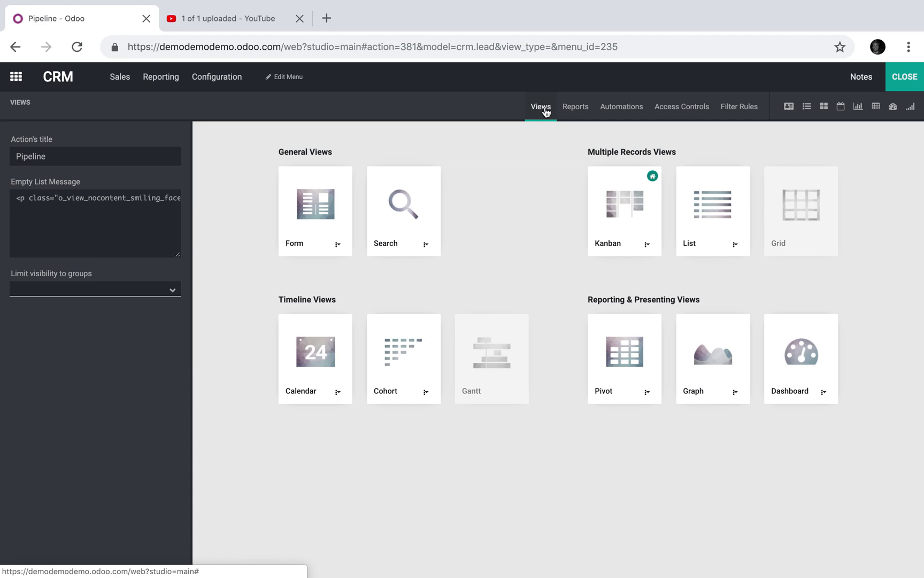
left_click(372, 236)
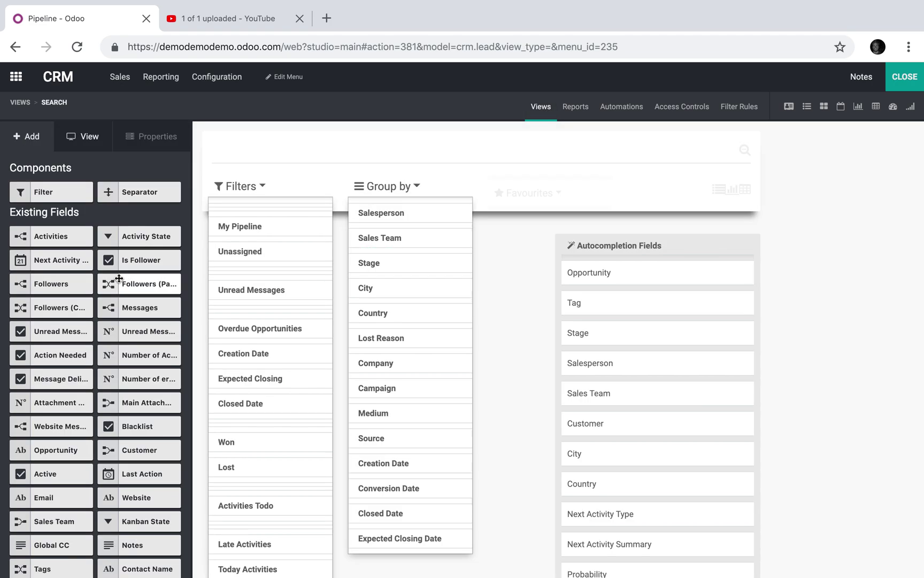
scroll(144, 347, "down", 12)
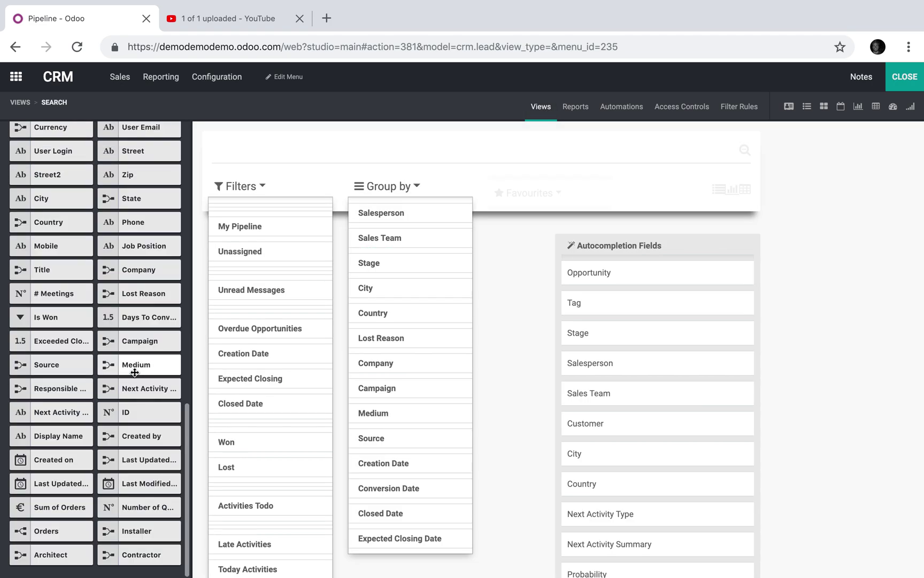
left_click_drag(72, 554, 595, 268)
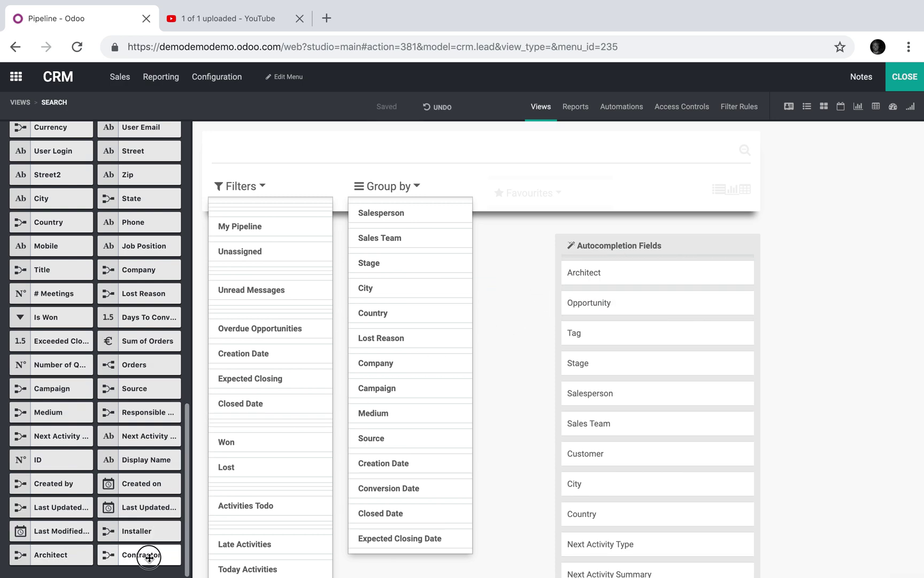
left_click_drag(149, 553, 615, 310)
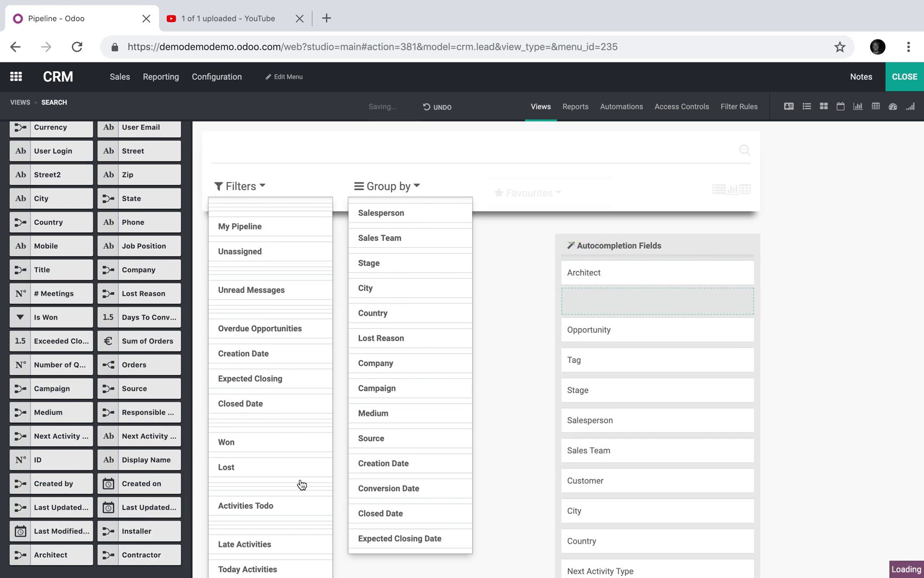
left_click_drag(141, 558, 583, 323)
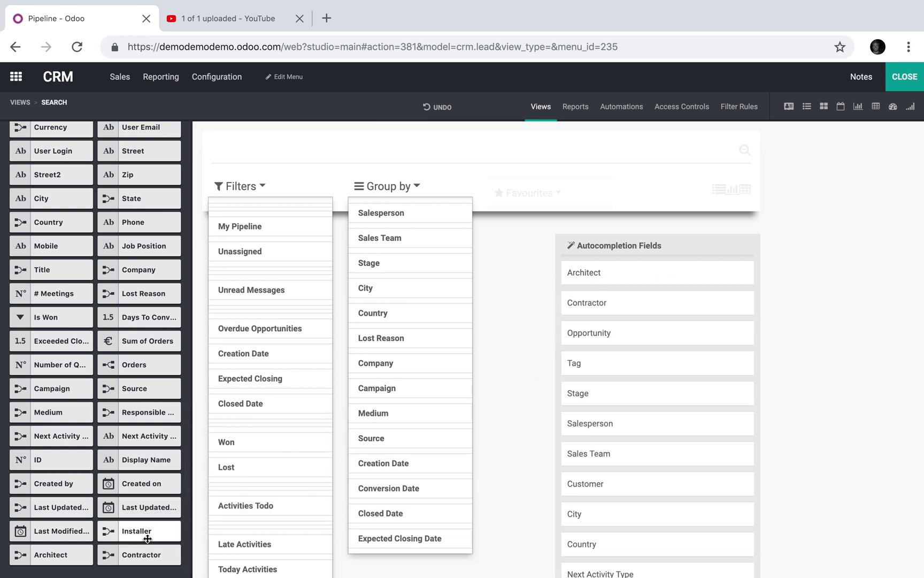
left_click_drag(380, 440, 634, 313)
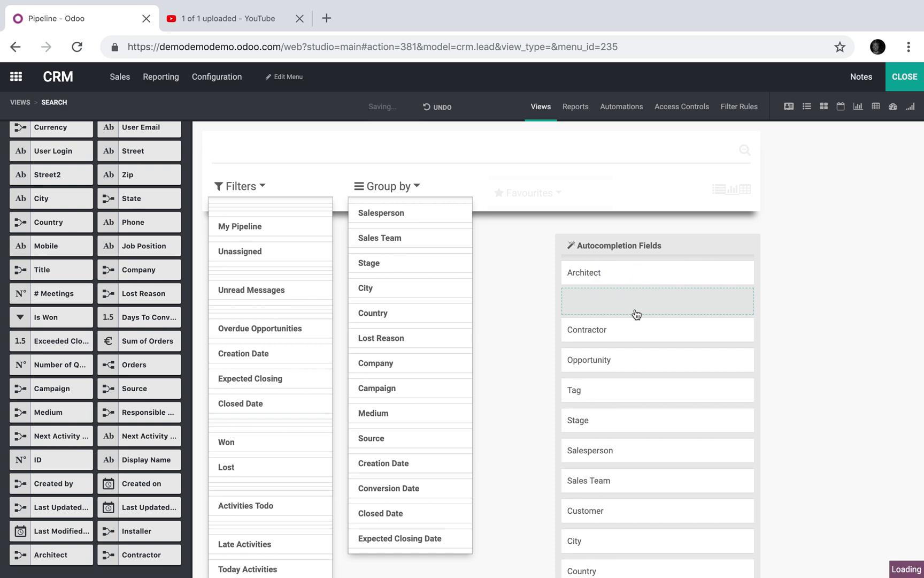
left_click(906, 81)
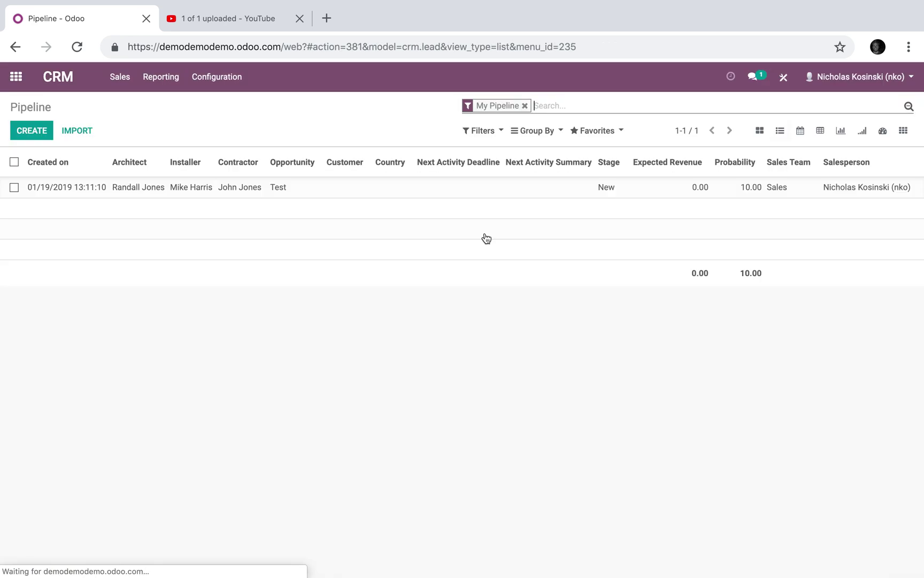
type("r")
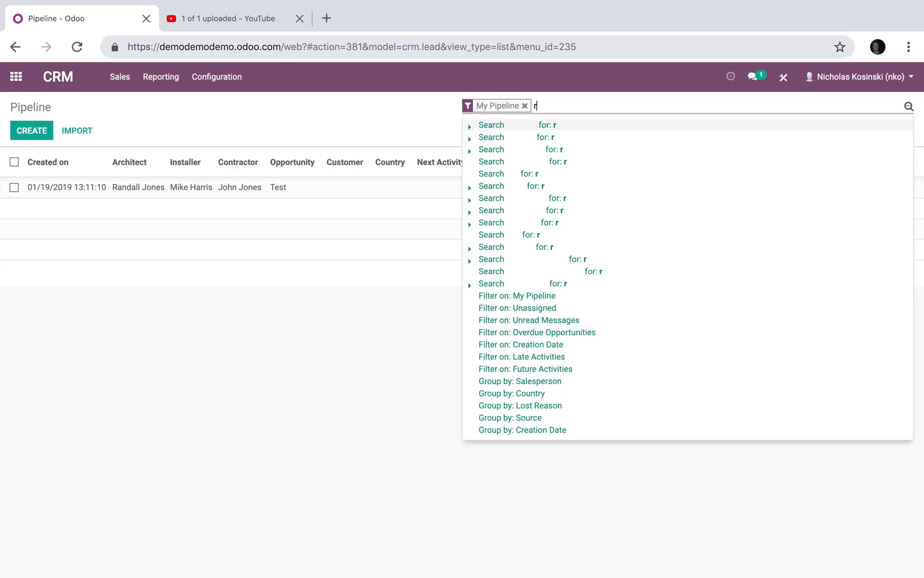
type("anal")
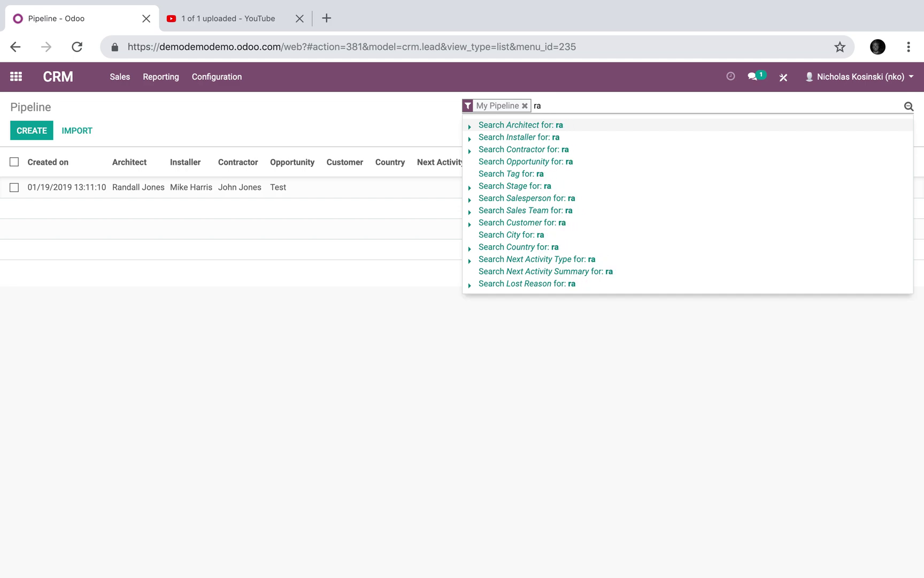
type("ndall")
scroll(525, 133, "up", 5)
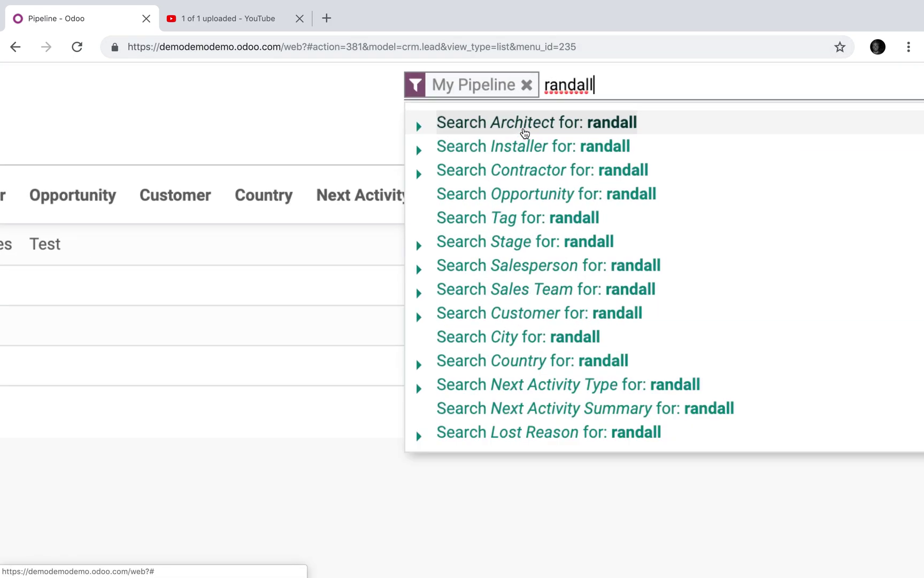
scroll(524, 132, "up", 3)
scroll(553, 193, "down", 2)
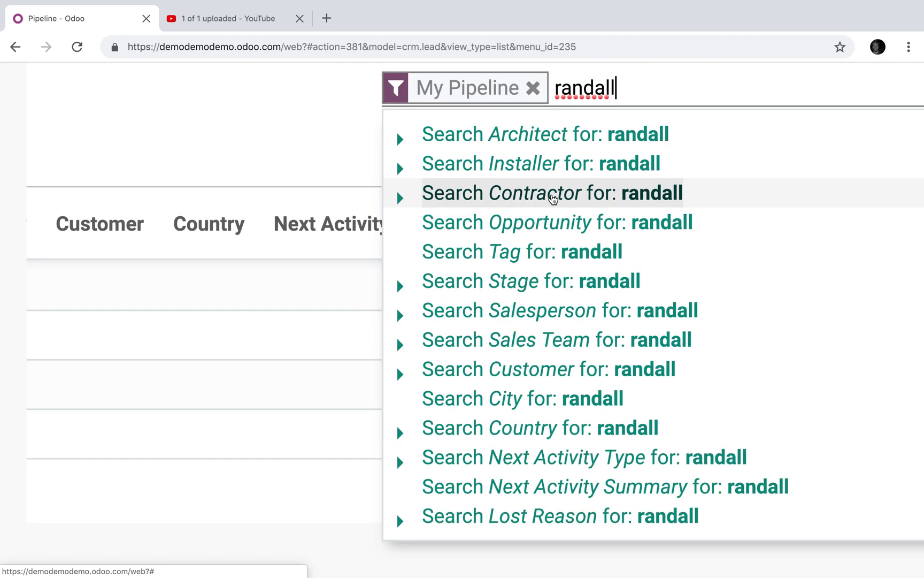
scroll(553, 198, "down", 3)
left_click(558, 138)
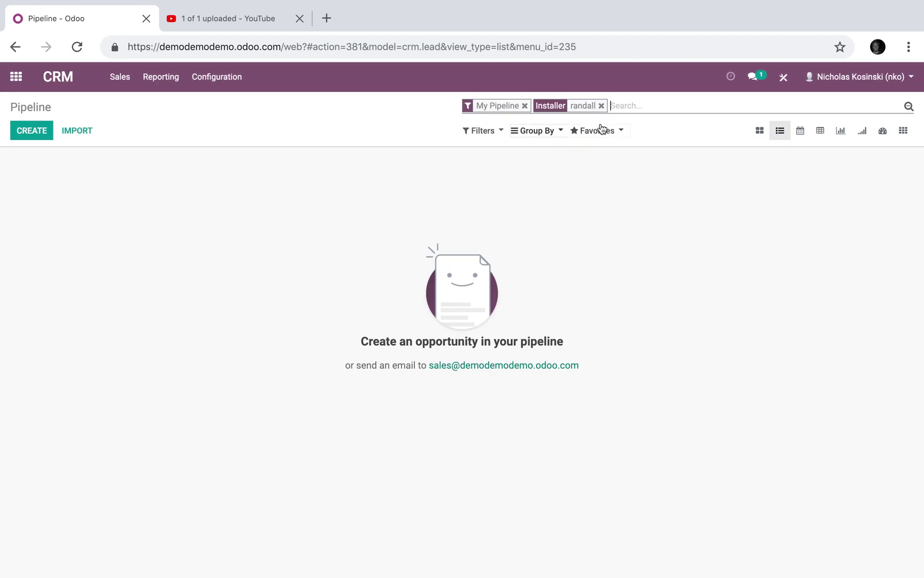
key("BackSpace")
type("randall")
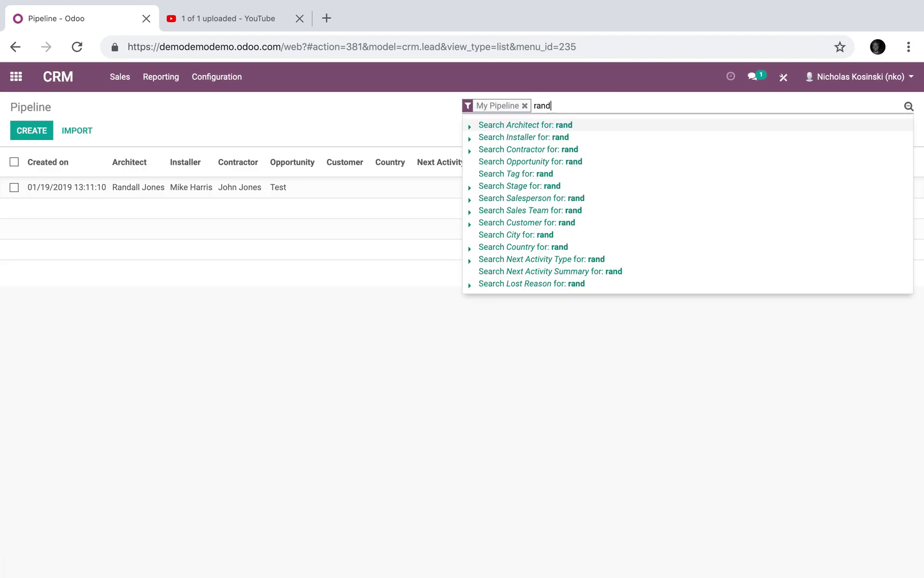
left_click(565, 124)
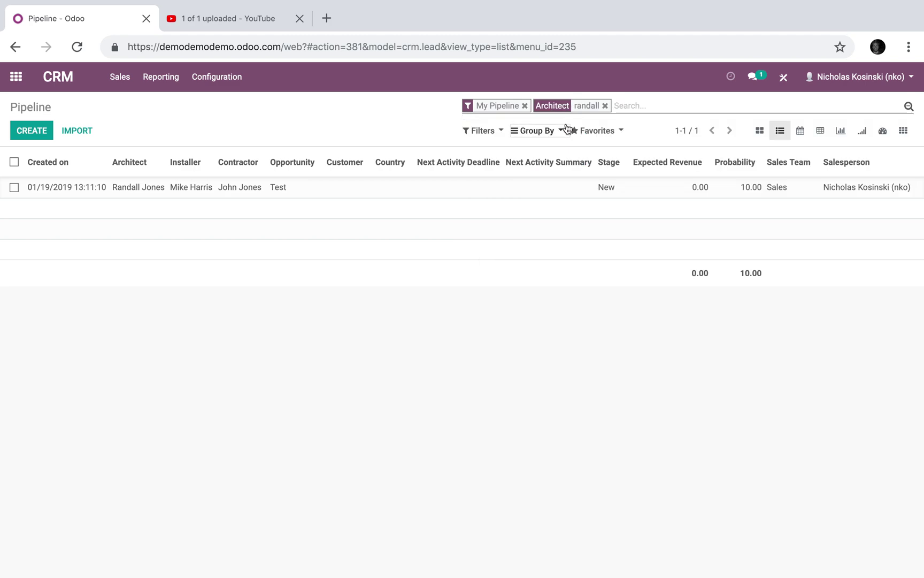
key("BackSpace")
- Create and save a new opportunity named rtea234234 with a newly created architect contact
left_click(28, 131)
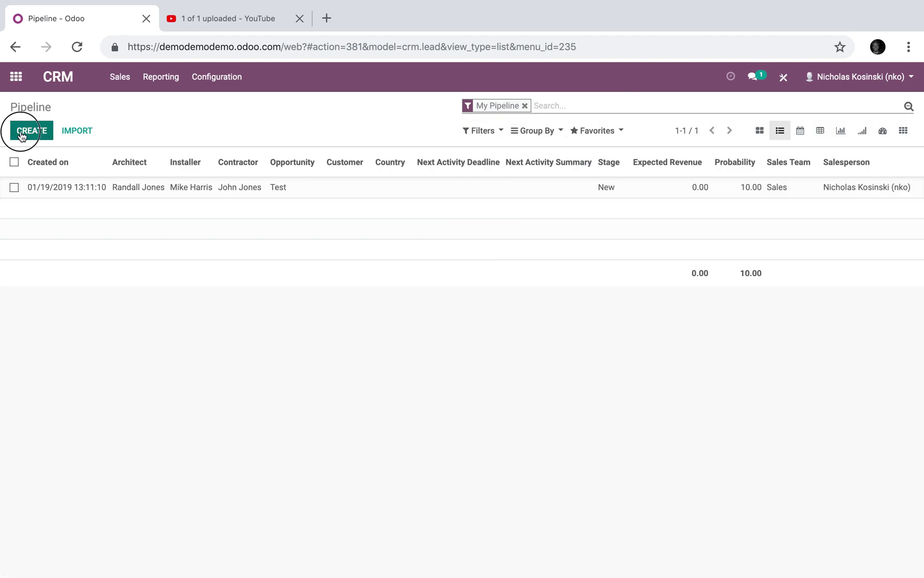
left_click(303, 449)
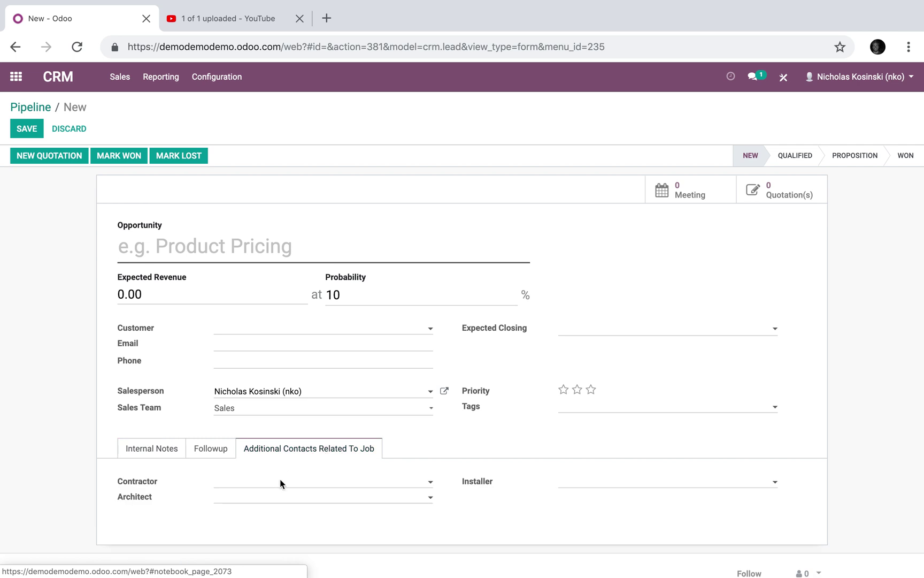
left_click(281, 498)
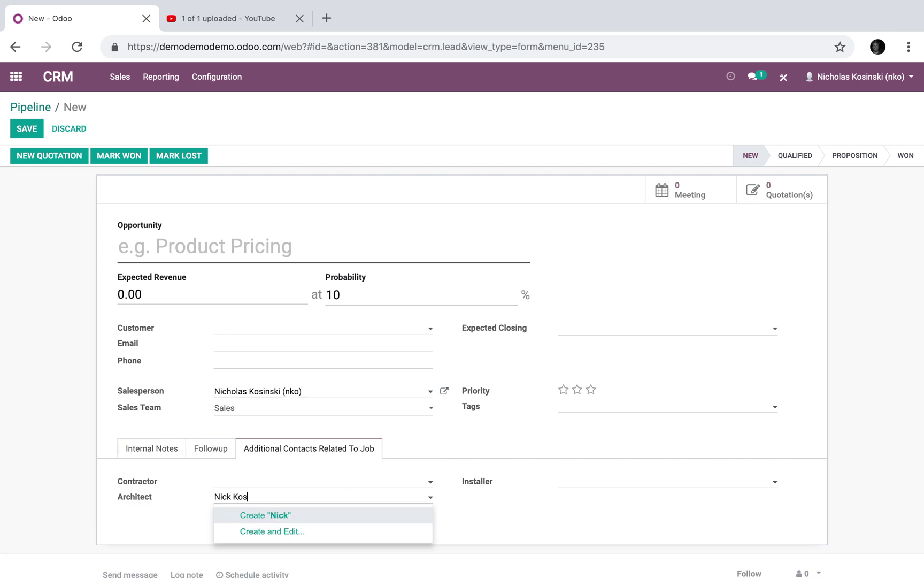
left_click(298, 513)
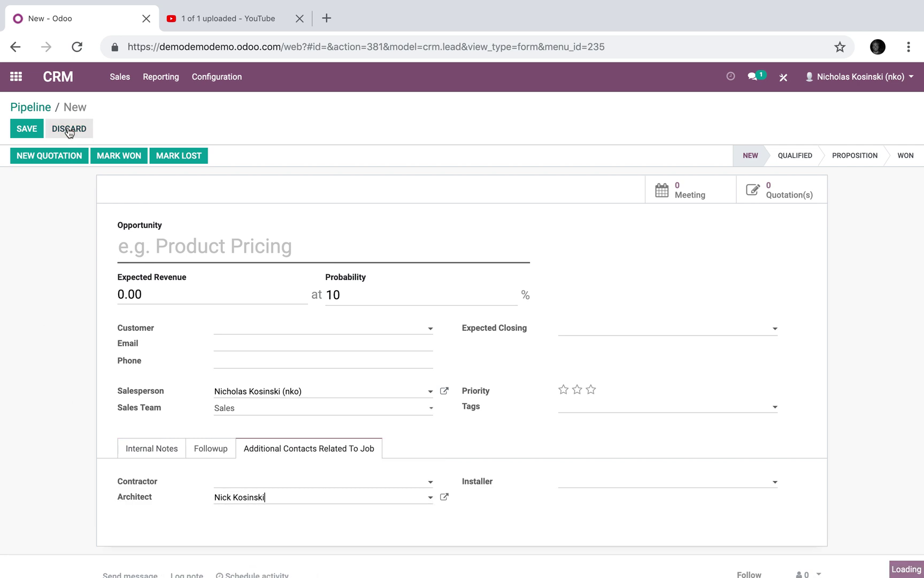
left_click(26, 128)
left_click(181, 241)
type("rtea234234")
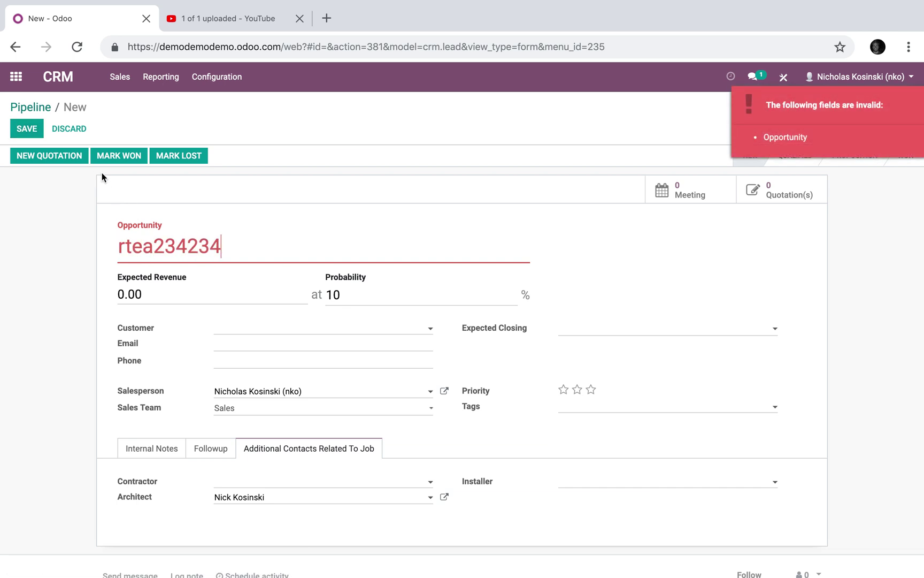
left_click(25, 126)
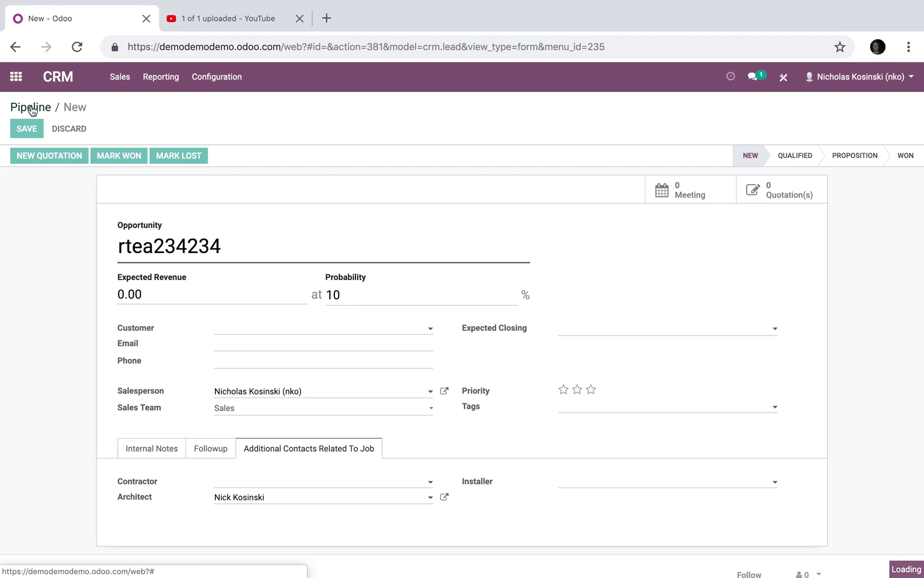
- In the pipeline list, search opportunities by Contractor, Installer, then Architect for the architect's name
left_click(31, 107)
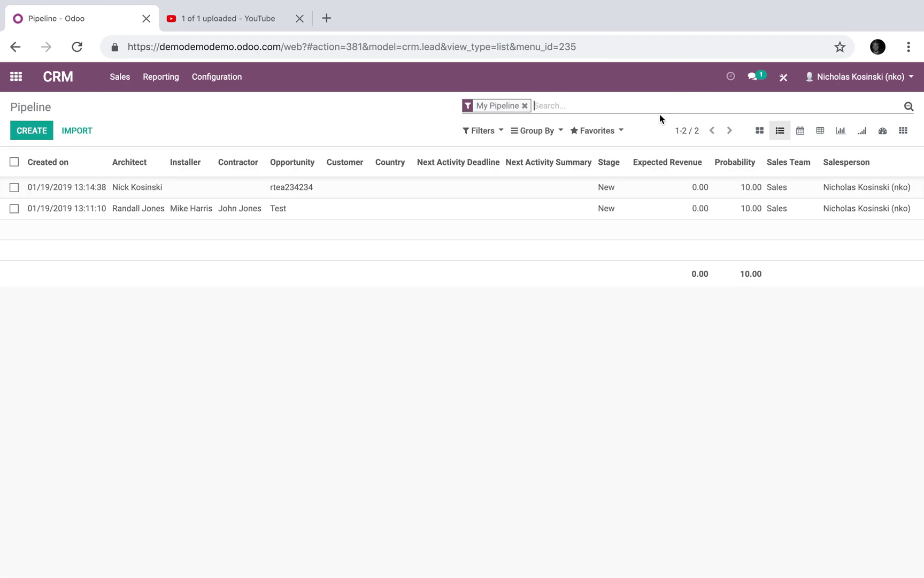
type("nick")
left_click(632, 143)
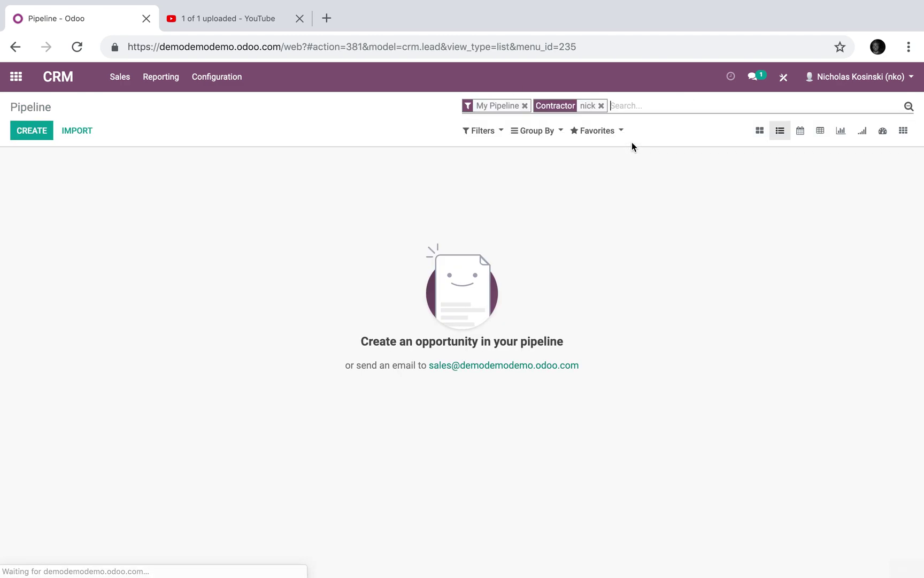
key("BackSpace")
type("nick")
left_click(600, 137)
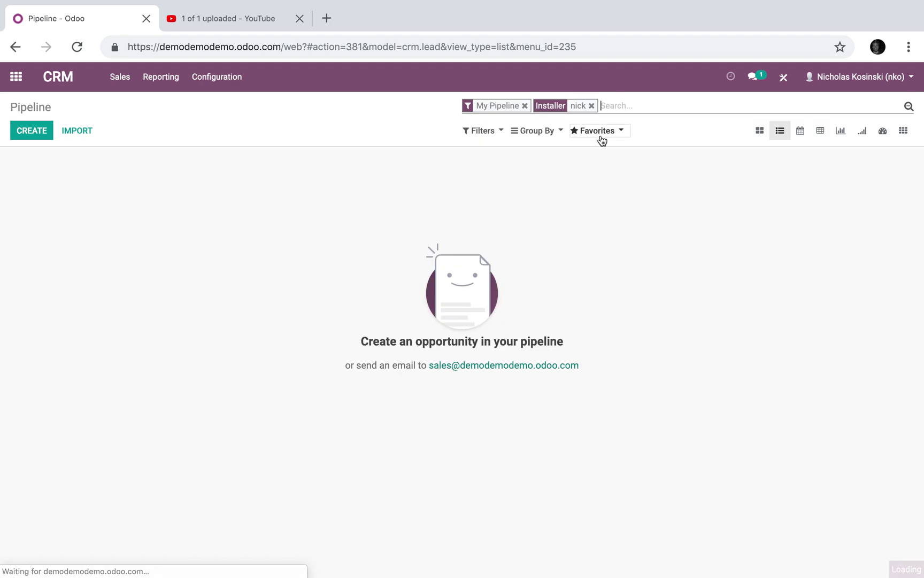
key("BackSpace")
type("nick")
left_click(563, 126)
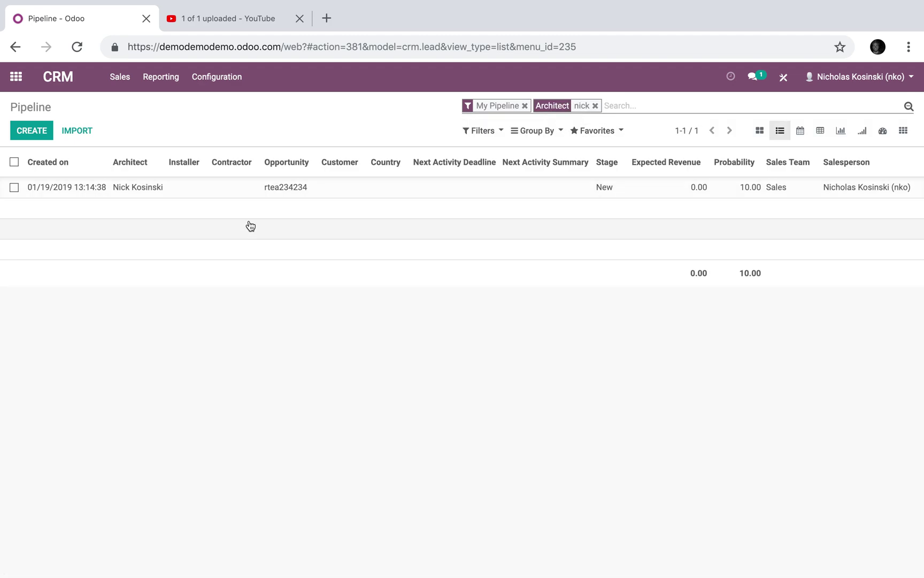
- Open the rtea234234 opportunity and start a new quotation from it
left_click(359, 192)
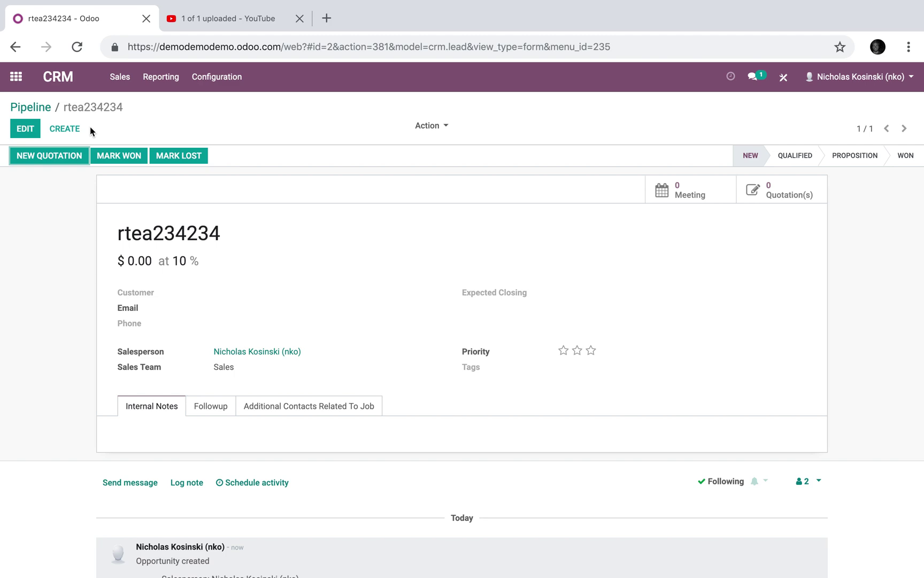
left_click(40, 107)
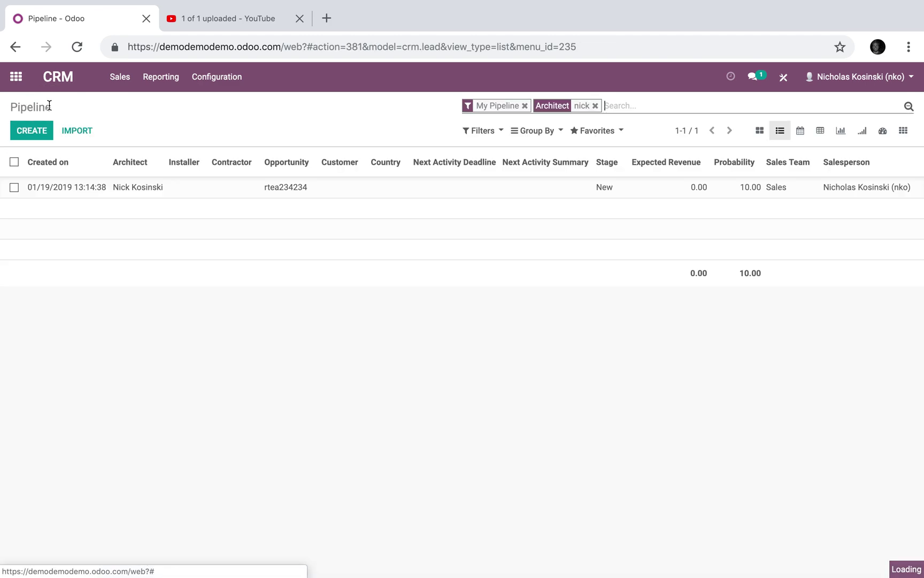
left_click(103, 188)
left_click(31, 159)
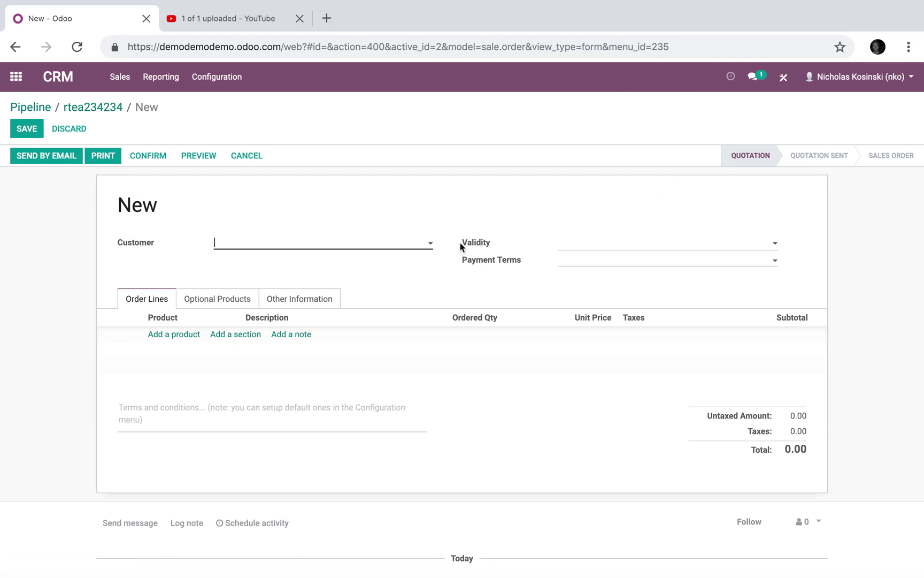
- In Studio, rename the quotation form's New Page tab to Additional Contacts
left_click(783, 78)
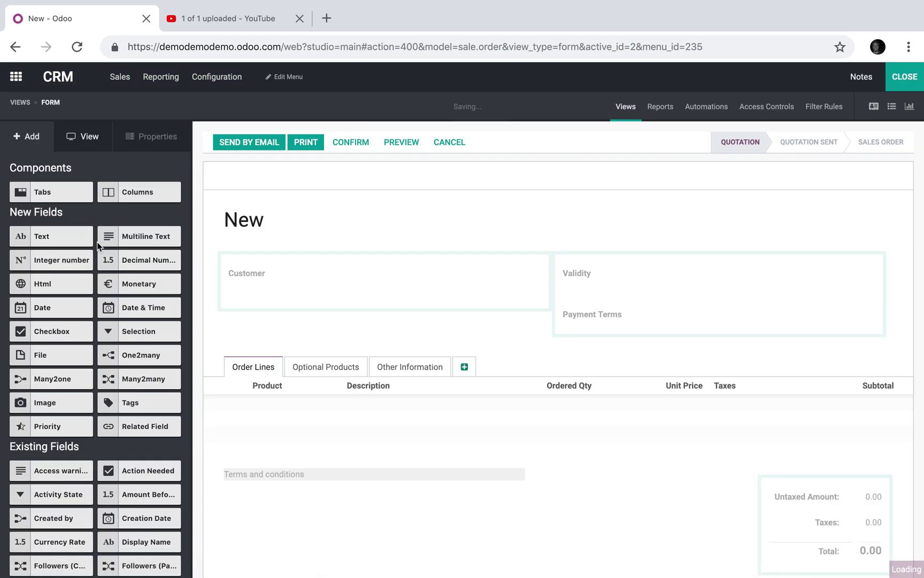
left_click(480, 366)
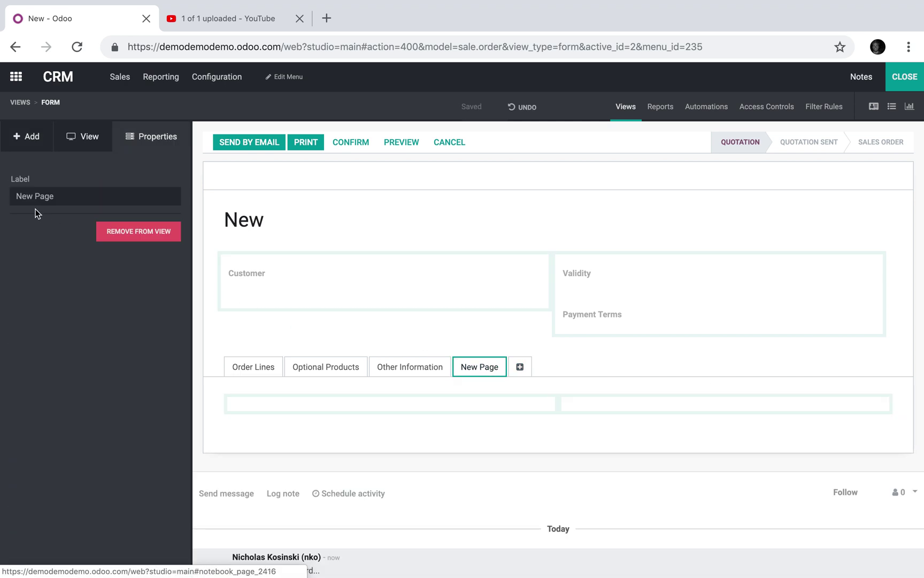
left_click_drag(58, 196, 2, 201)
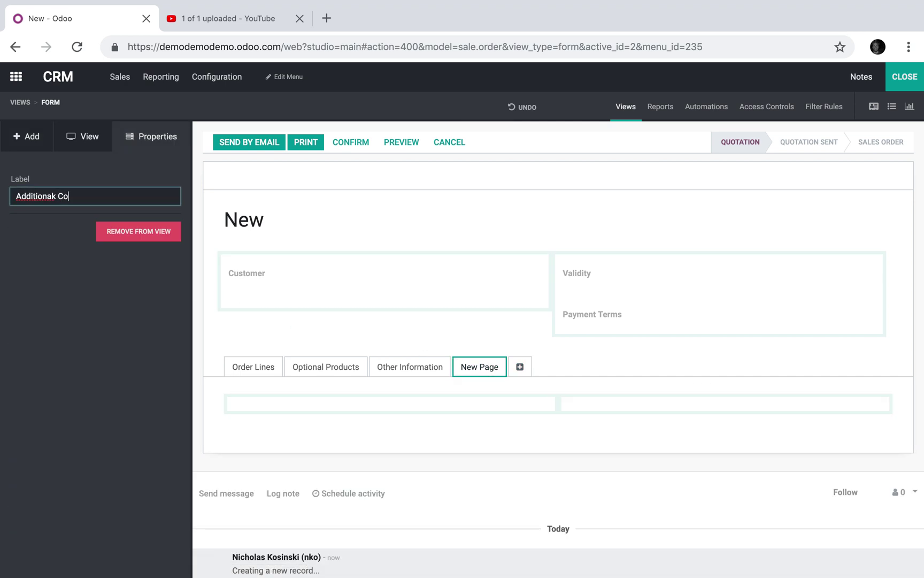
type("ts")
left_click(52, 345)
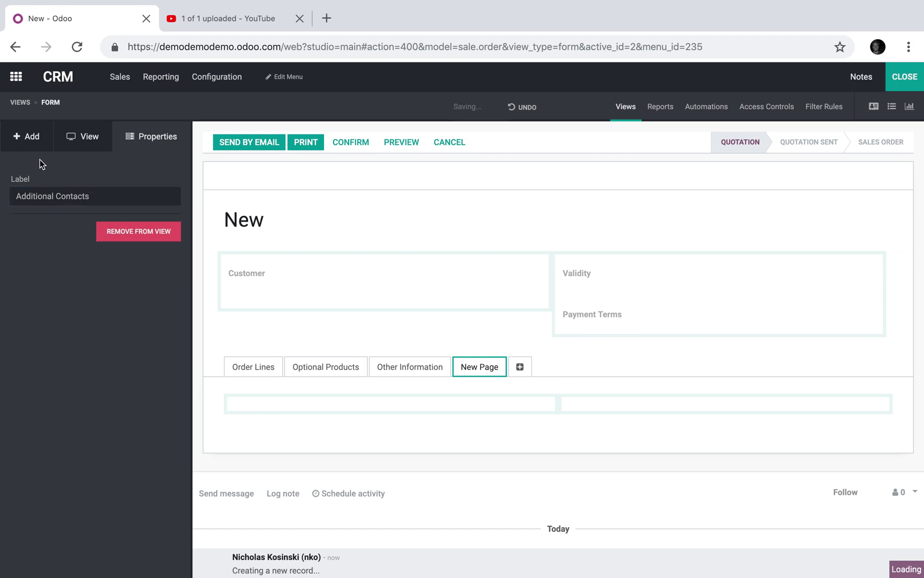
- Add a related field to the tab pointing to Opportunity > Architect > Name
left_click(30, 137)
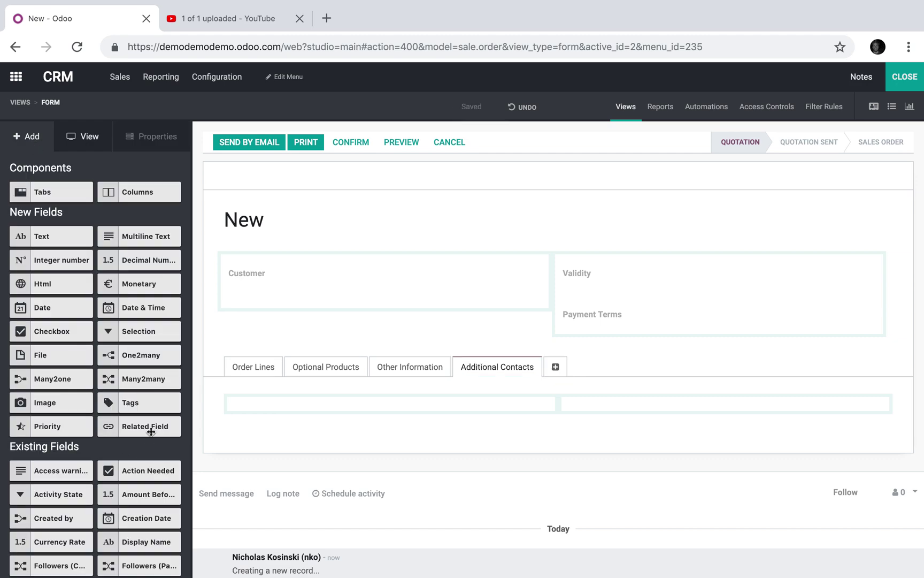
left_click_drag(151, 431, 299, 400)
left_click(440, 159)
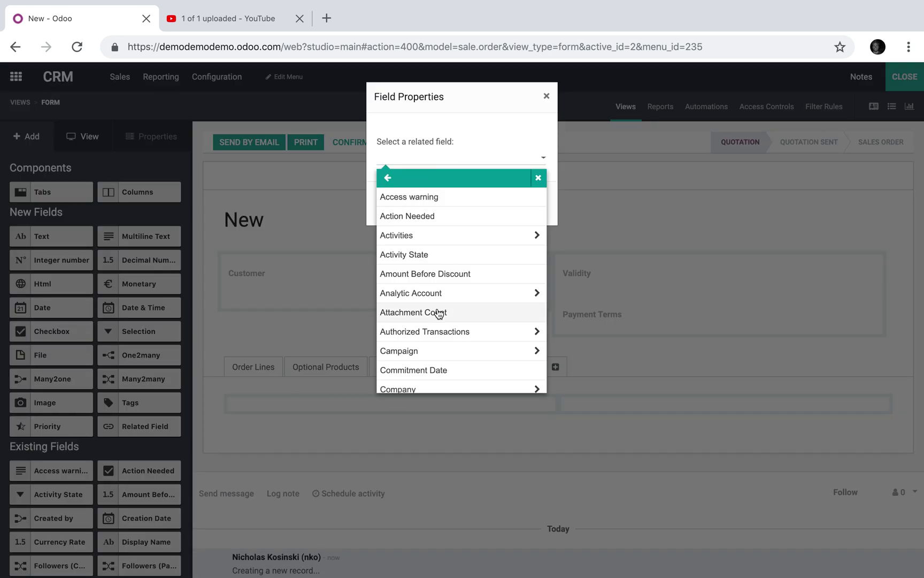
scroll(439, 314, "down", 15)
scroll(439, 314, "up", 6)
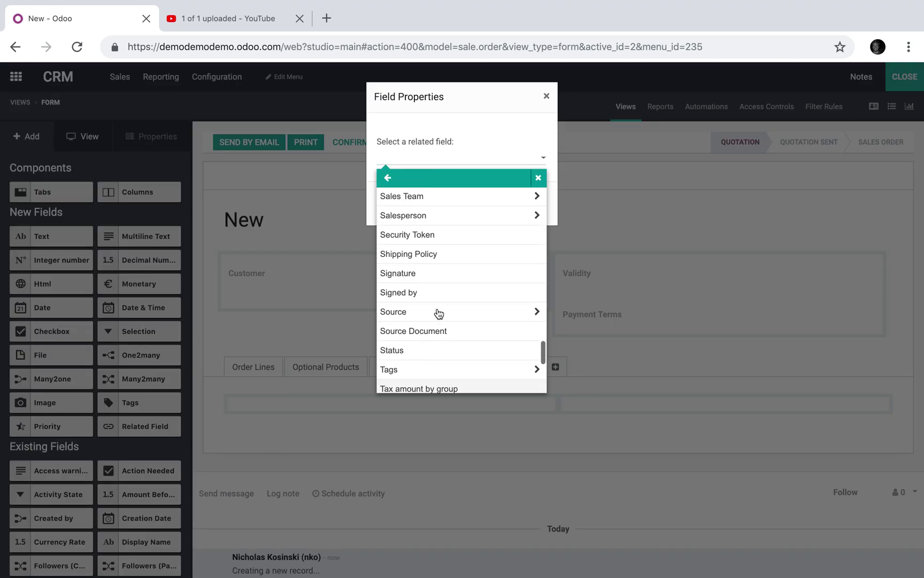
scroll(440, 314, "up", 4)
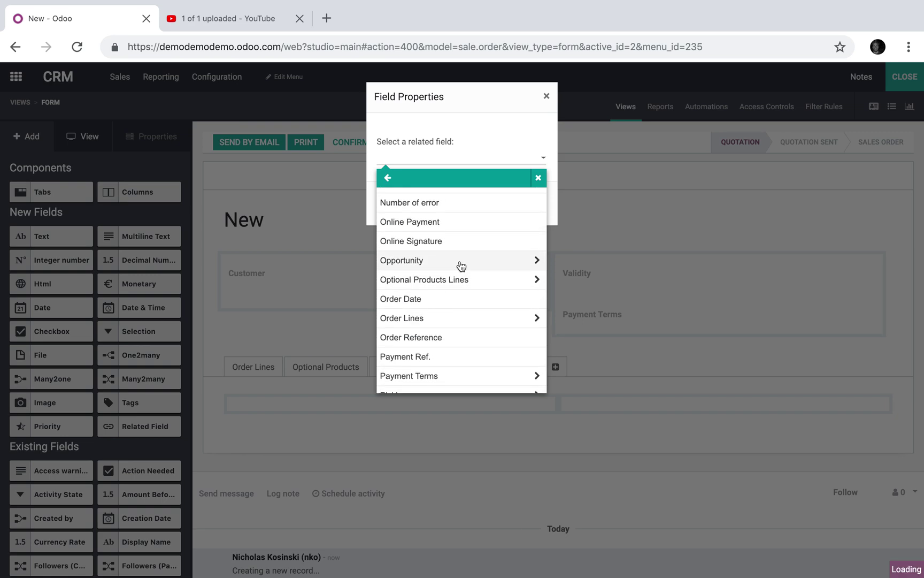
left_click(463, 262)
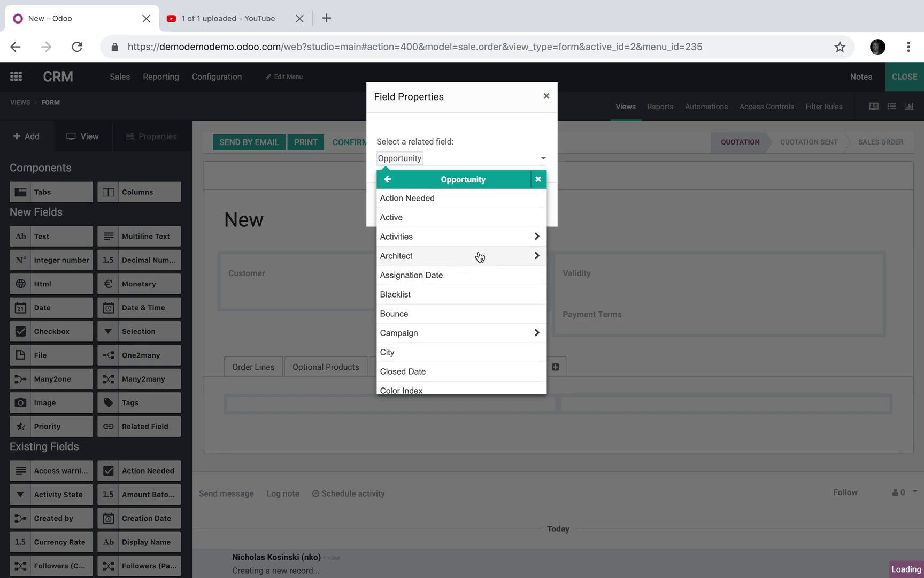
left_click(479, 257)
scroll(484, 310, "down", 1)
scroll(485, 311, "up", 1)
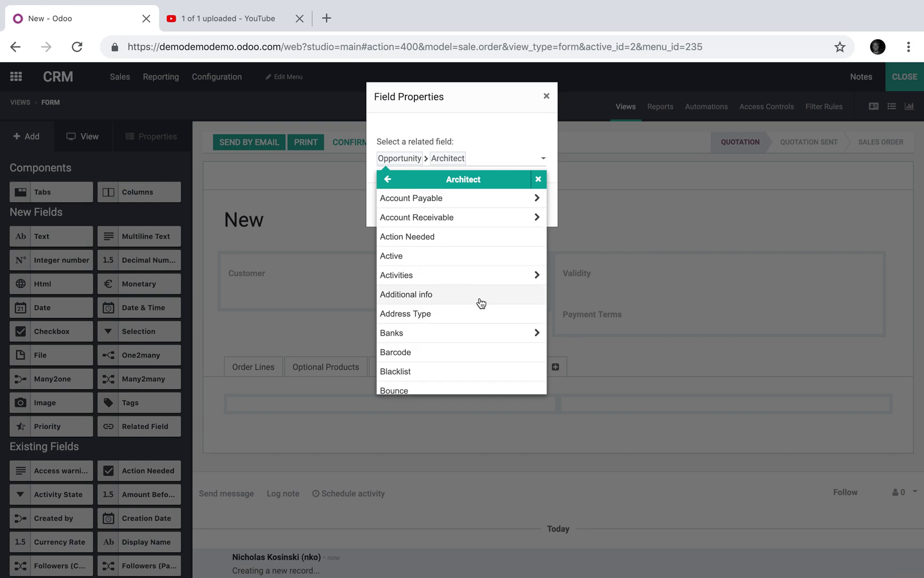
scroll(482, 304, "down", 2)
scroll(479, 343, "down", 1)
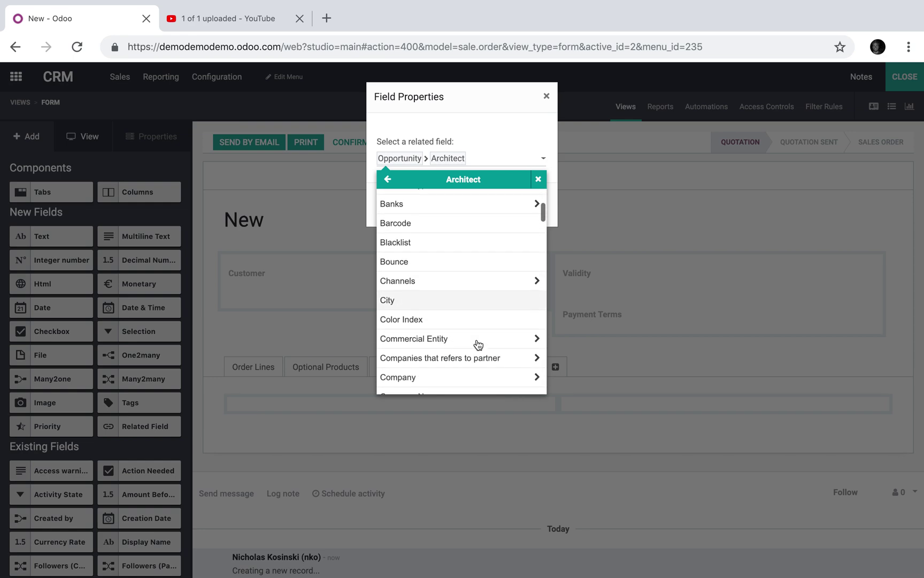
scroll(478, 344, "down", 3)
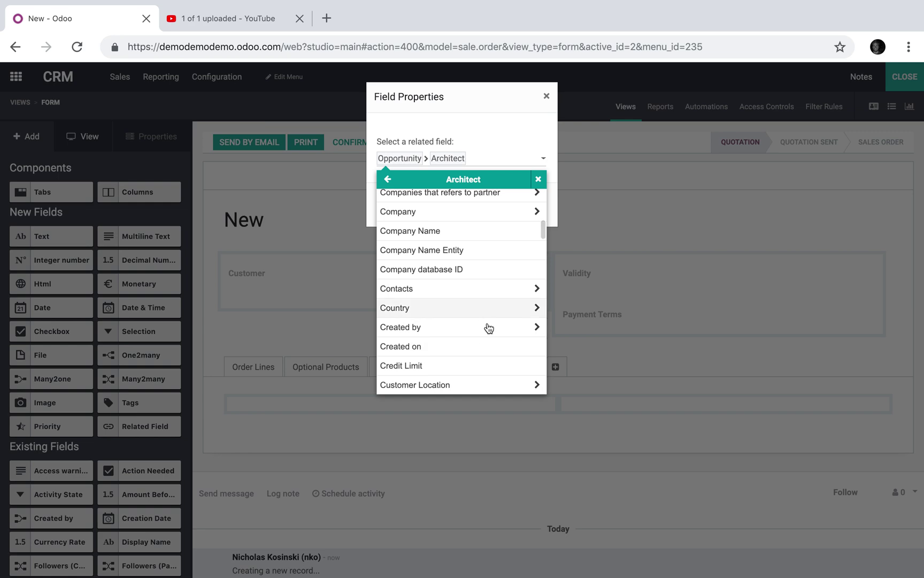
scroll(490, 332, "down", 3)
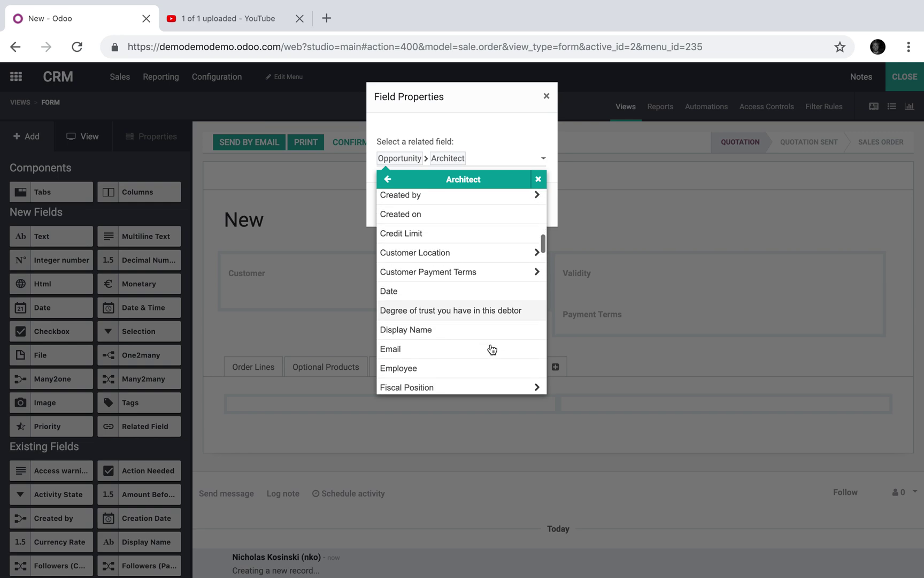
scroll(489, 343, "down", 1)
scroll(484, 335, "down", 5)
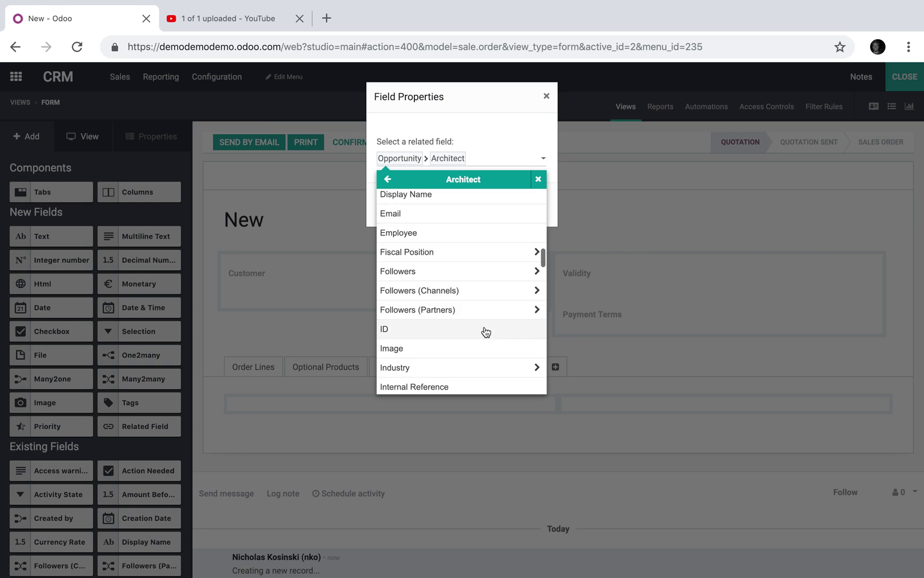
scroll(475, 347, "down", 7)
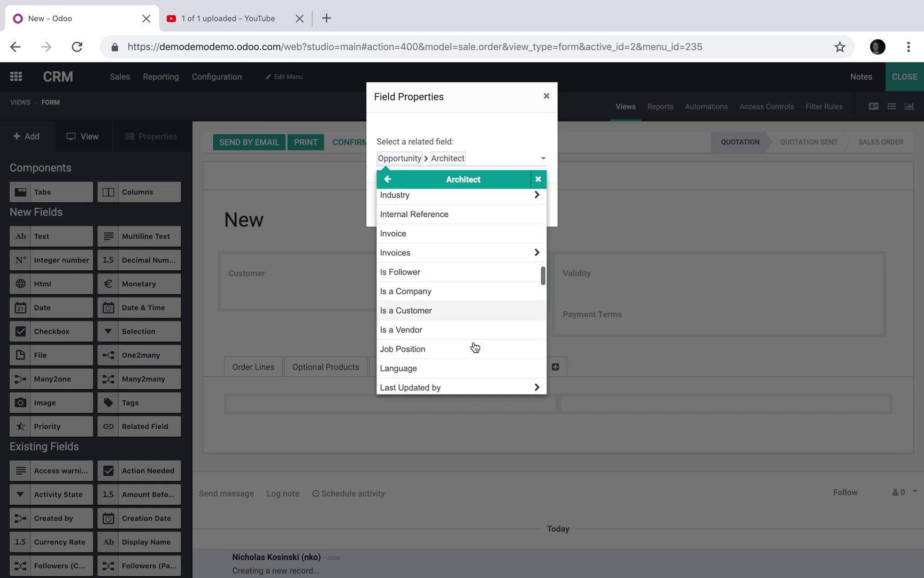
left_click(441, 294)
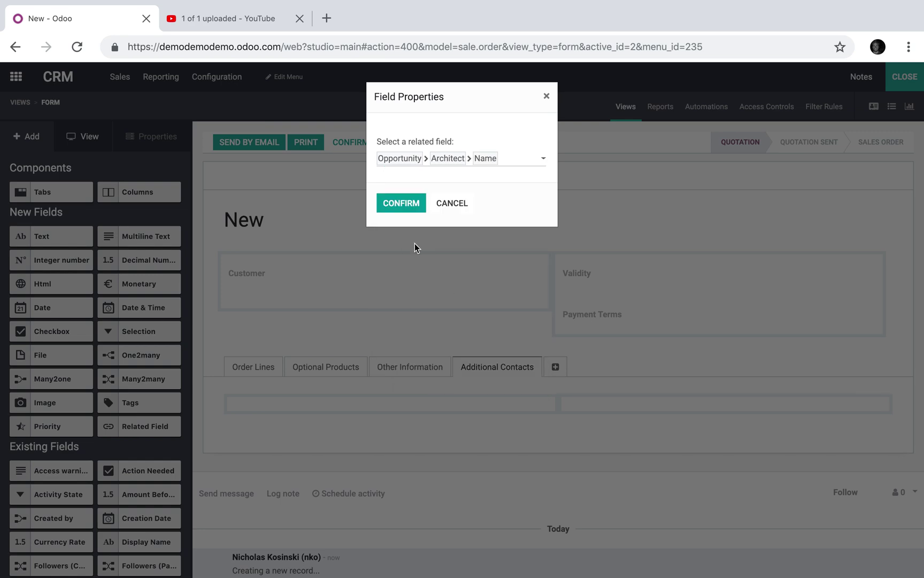
left_click(405, 208)
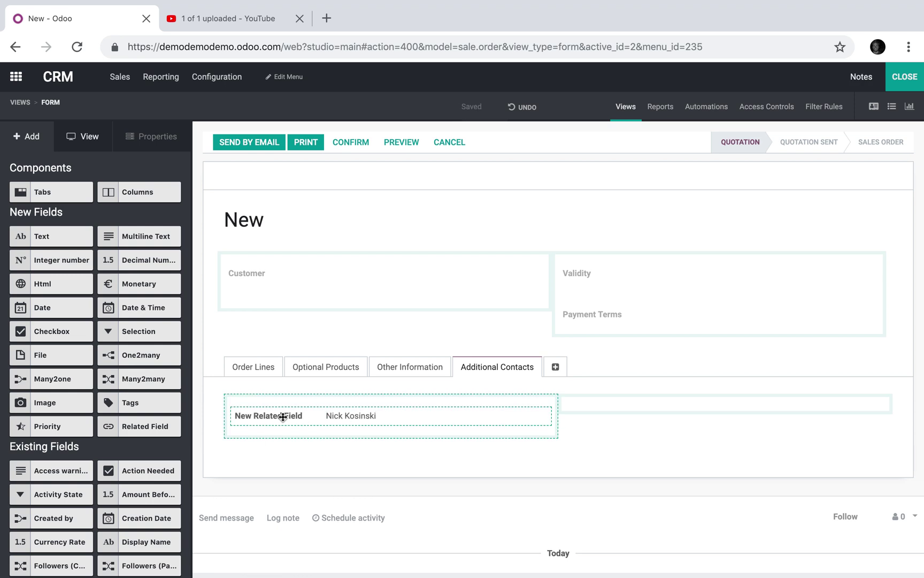
- Label the new related field Architect
left_click(273, 415)
triple_click(95, 254)
type("AR")
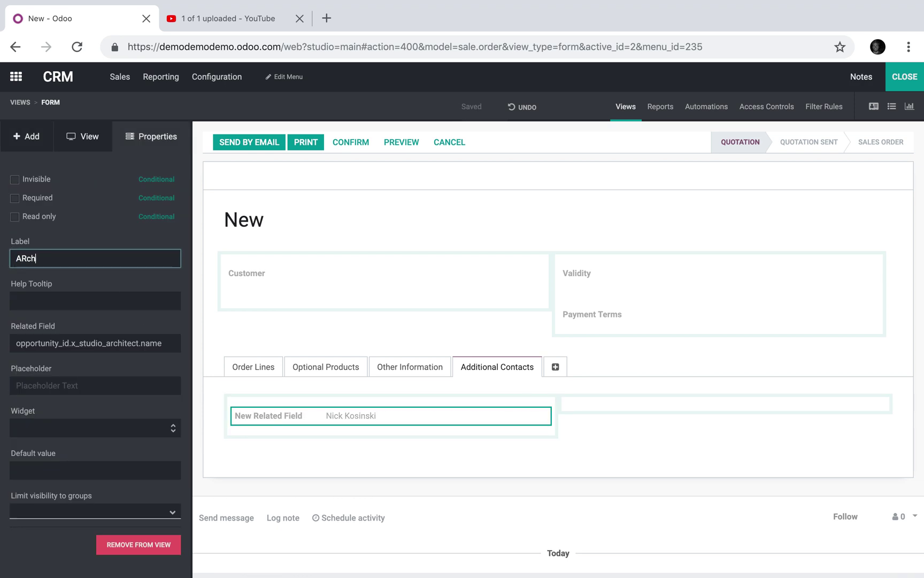
type("chitect")
left_click(200, 253)
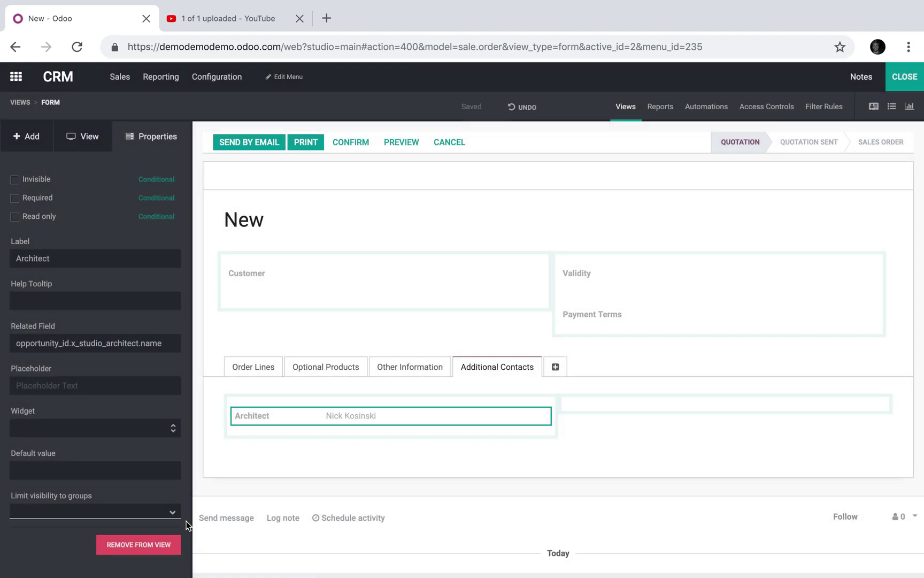
- Add a related field in the tab's right column pointing to Opportunity > Installer > Name
left_click(28, 137)
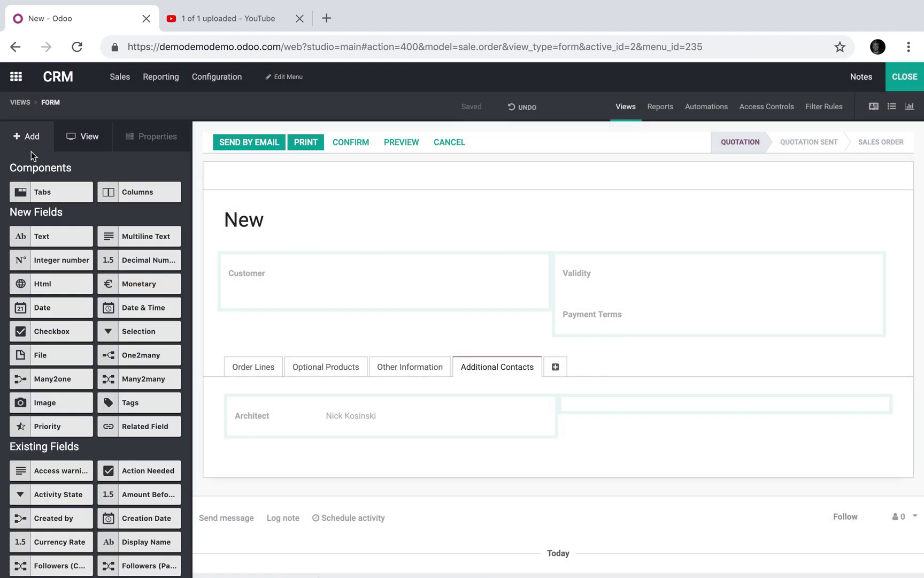
left_click_drag(168, 424, 614, 407)
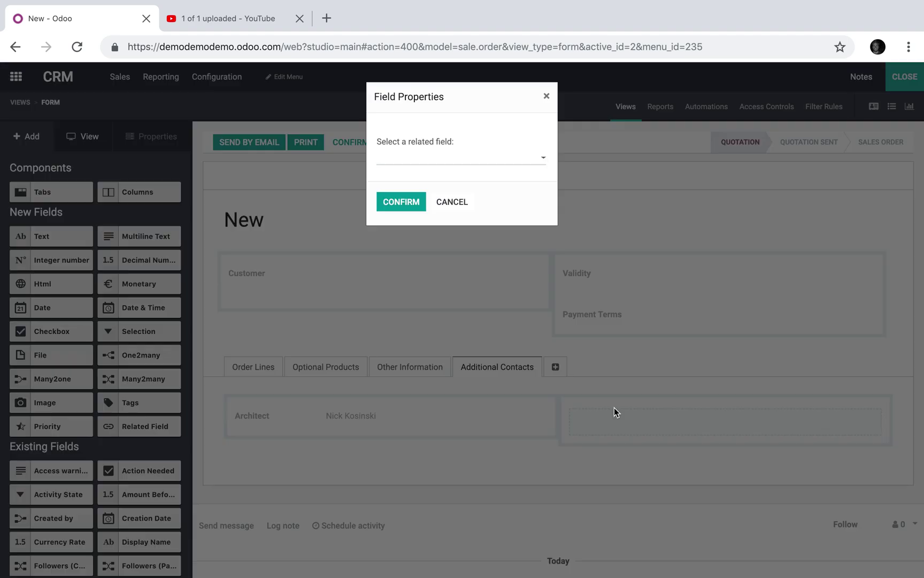
left_click(494, 156)
scroll(490, 306, "down", 12)
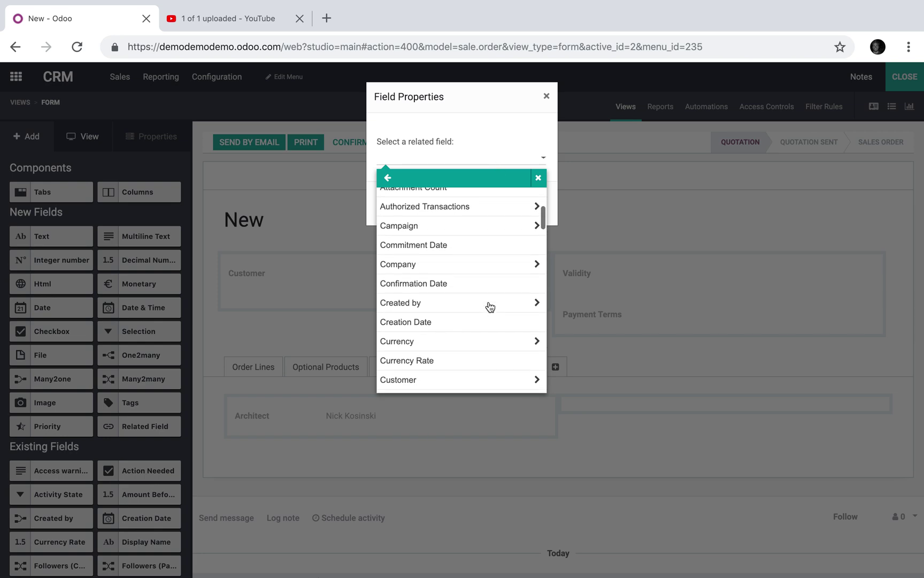
scroll(489, 306, "up", 5)
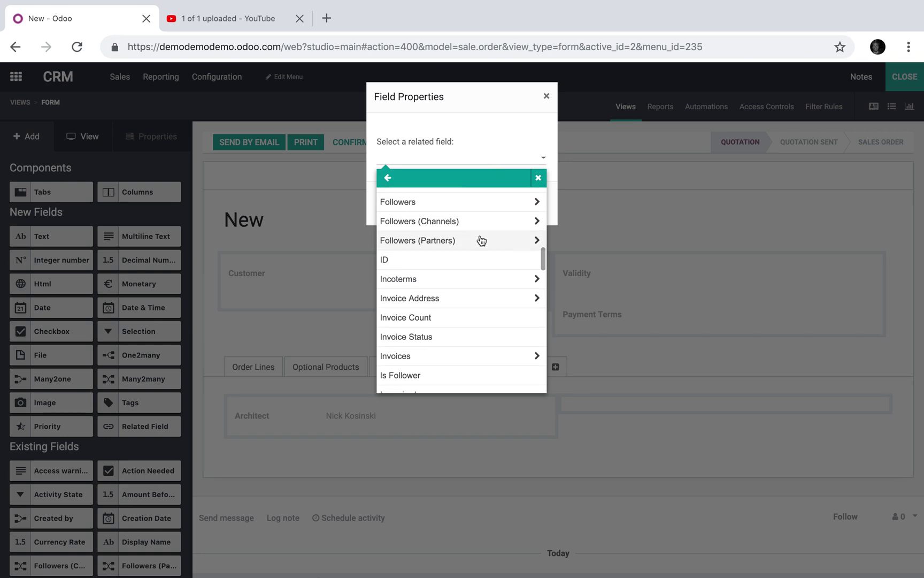
scroll(482, 240, "down", 5)
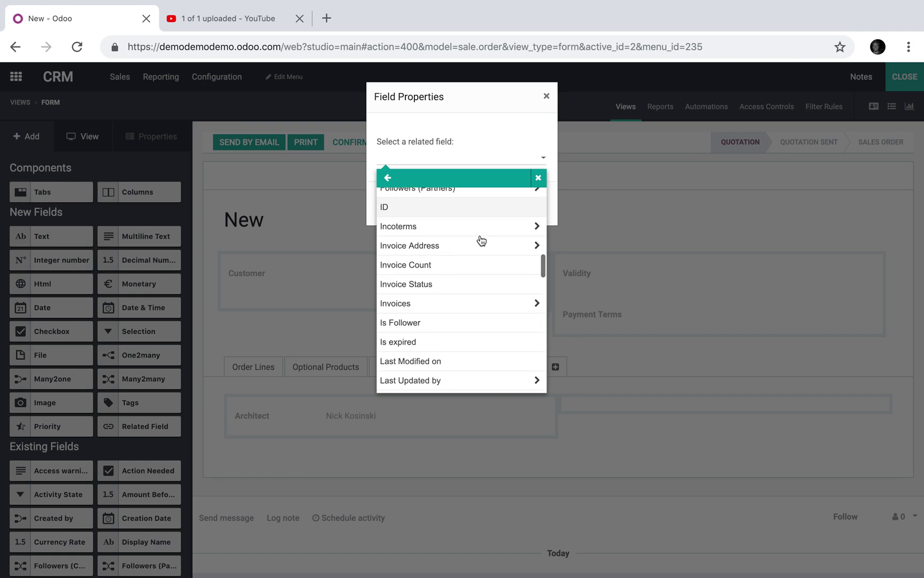
scroll(481, 241, "down", 2)
scroll(482, 241, "up", 8)
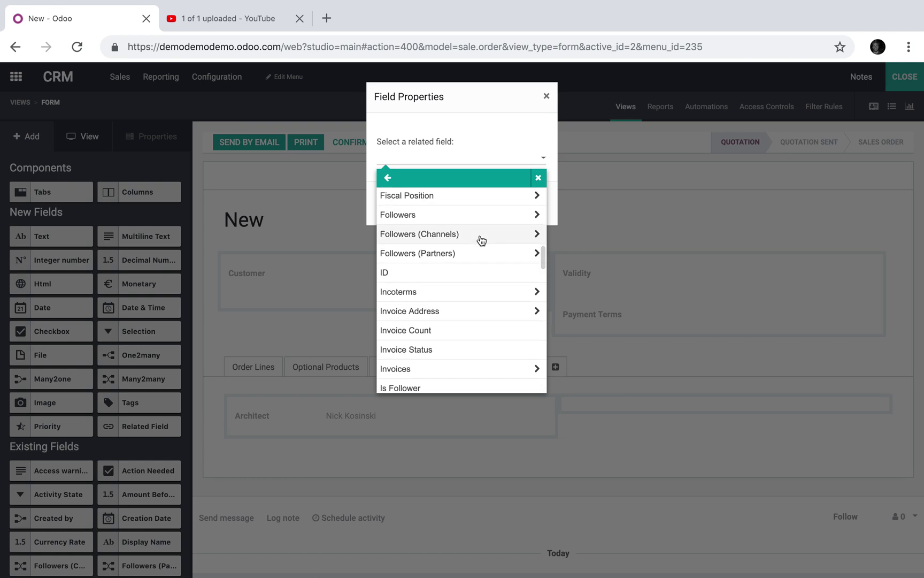
scroll(481, 240, "down", 20)
scroll(481, 240, "up", 5)
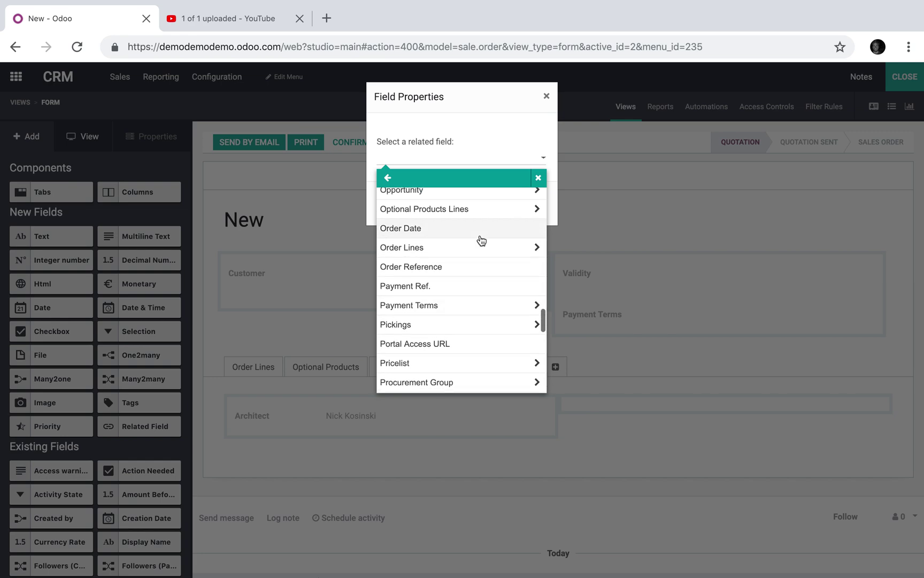
scroll(481, 234, "up", 1)
left_click(481, 216)
scroll(482, 301, "down", 10)
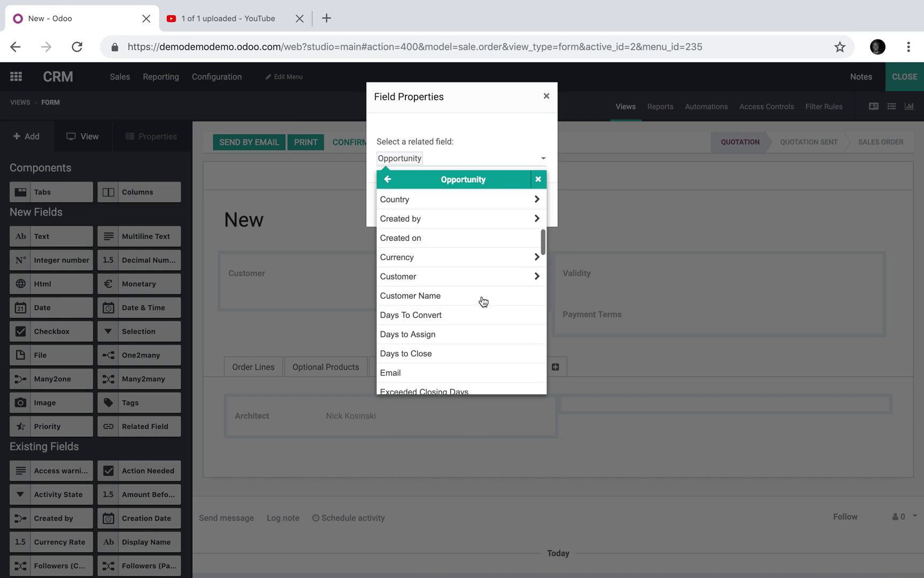
left_click(477, 265)
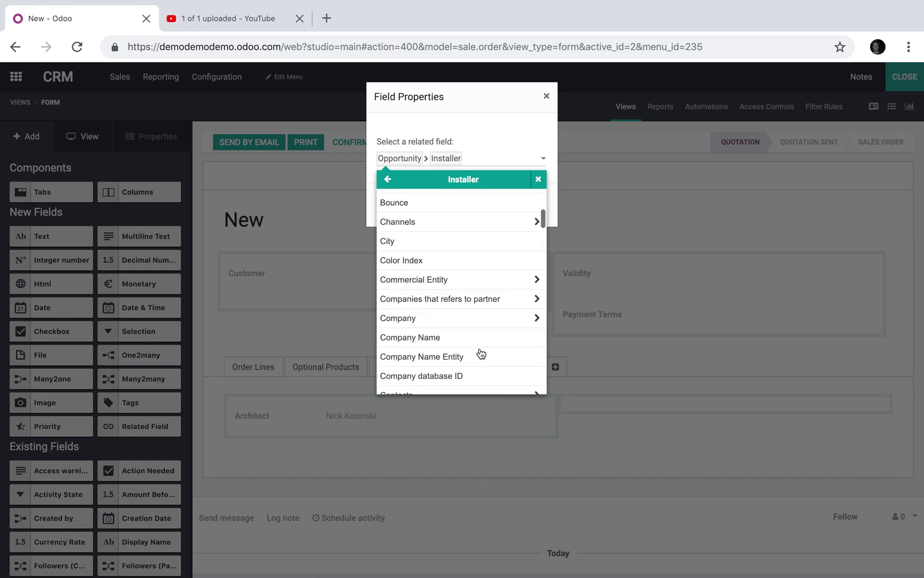
scroll(481, 353, "down", 5)
scroll(481, 353, "down", 7)
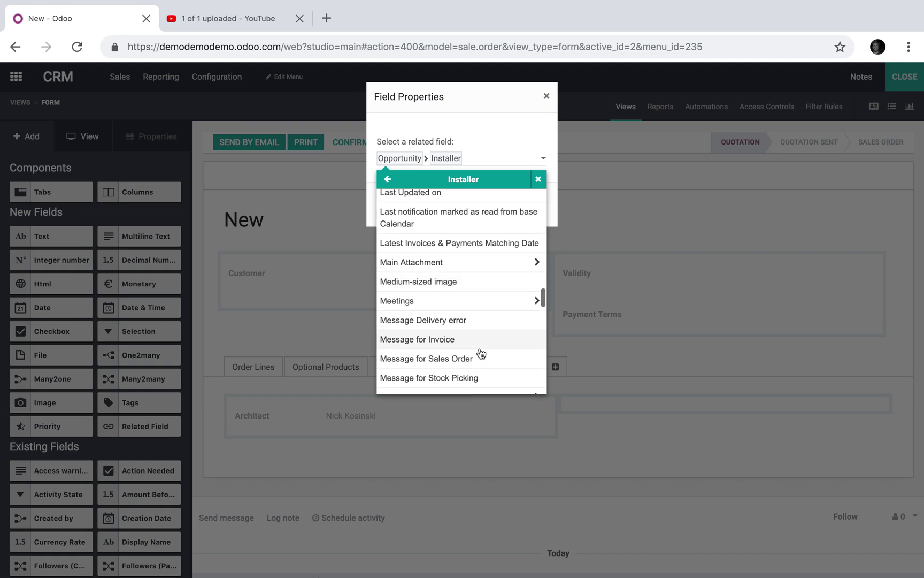
scroll(482, 353, "down", 1)
left_click(473, 341)
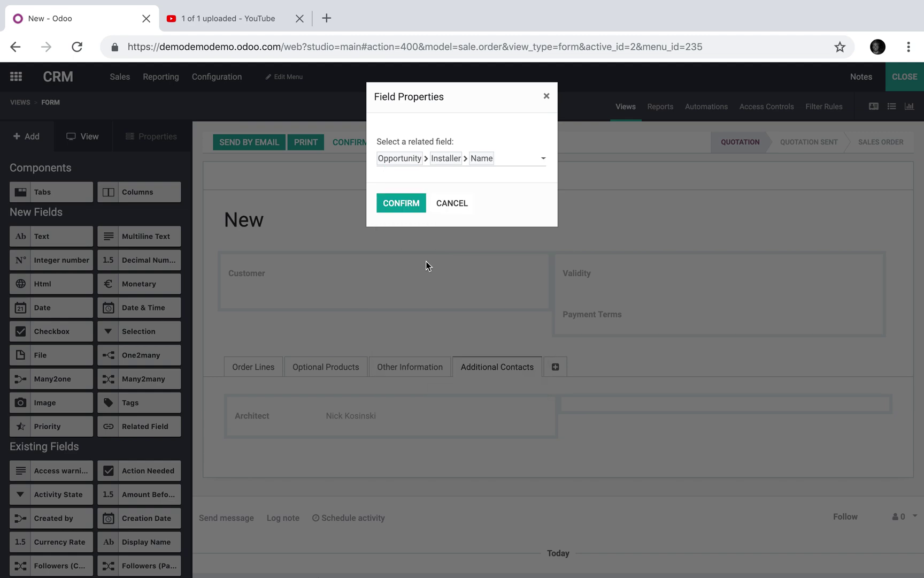
left_click(407, 205)
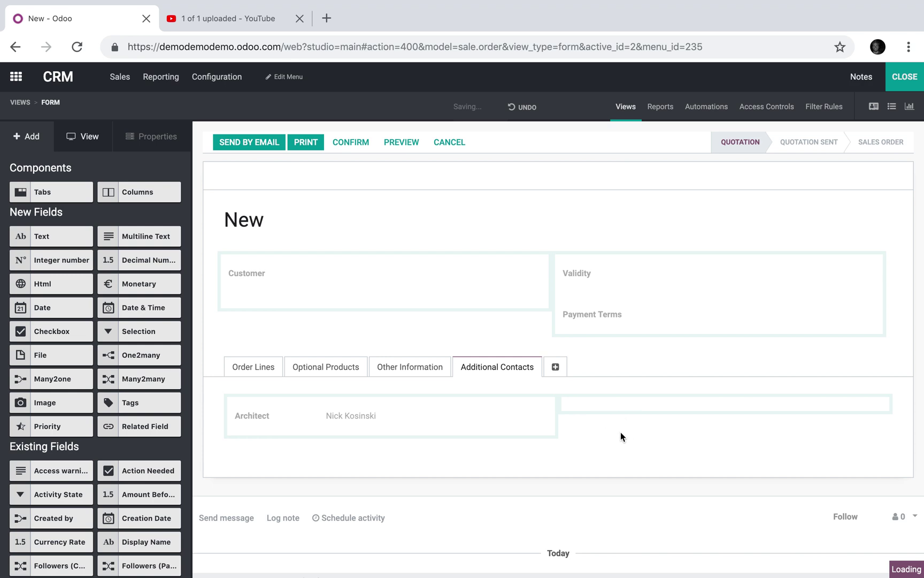
- Label the new related field Installer
left_click(597, 414)
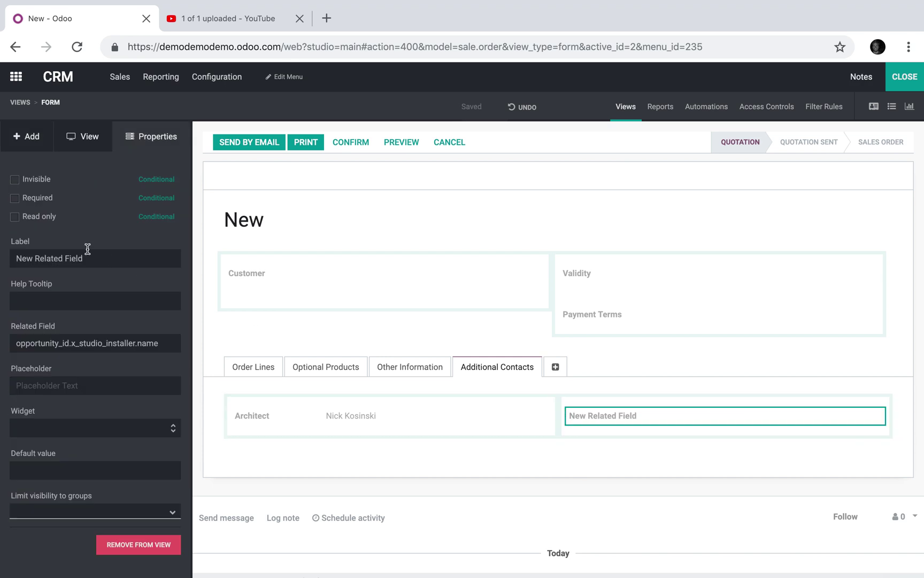
triple_click(87, 252)
type("Installer")
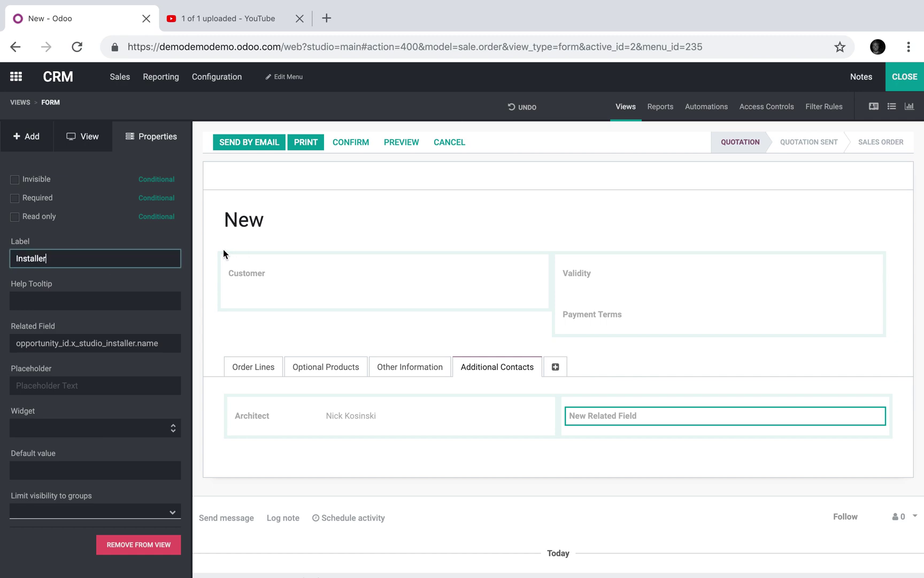
left_click(225, 254)
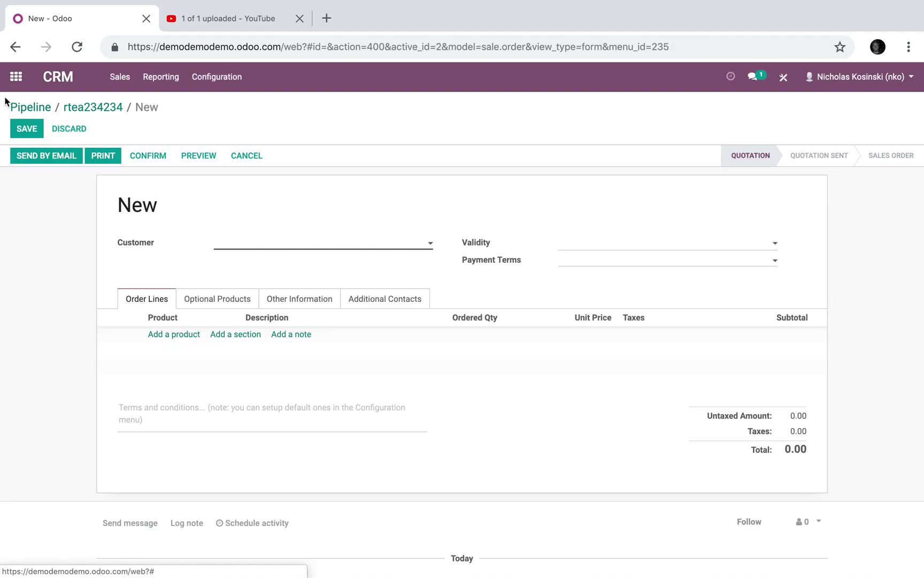
- Open the CRM app from the home menu
left_click(16, 77)
type("crm")
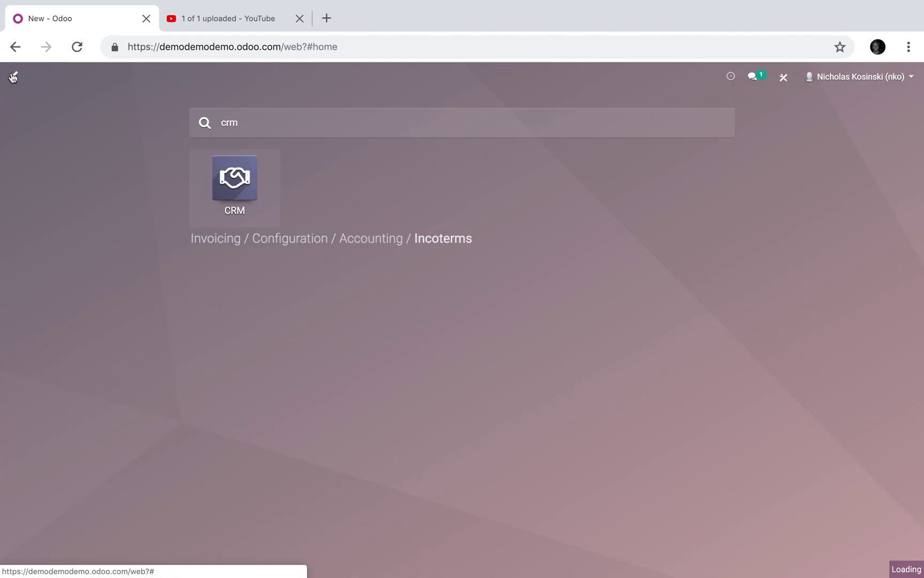
left_click(272, 196)
- Add the BIG JOB opportunity with a newly created customer contact and open its record
left_click(12, 137)
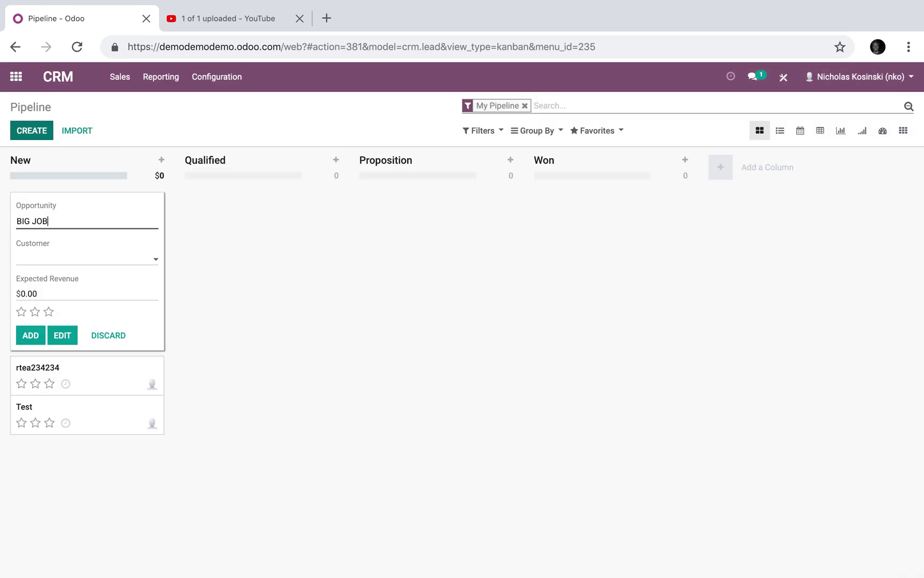
left_click(87, 263)
left_click(86, 279)
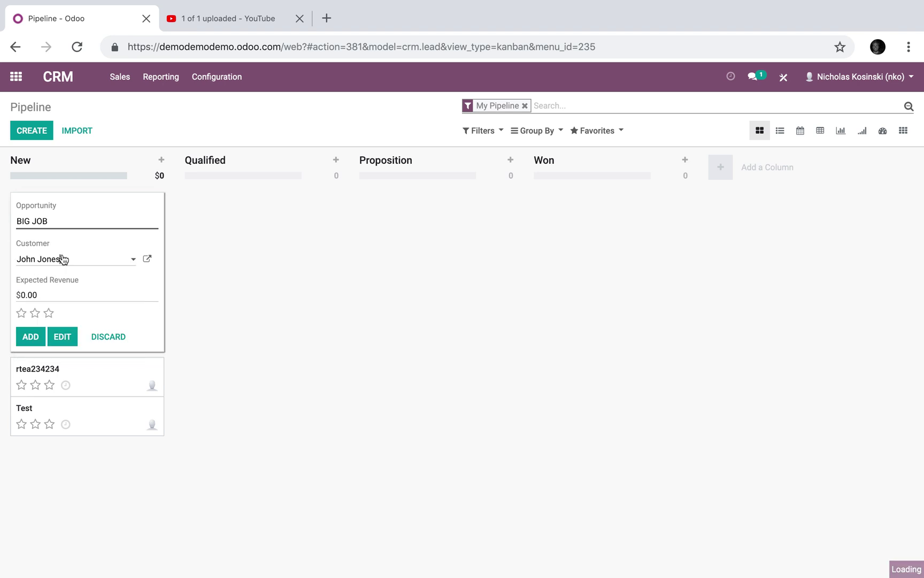
key("BackSpace")
key("BackSpace")
key("BackSpace")
key("BackSpace")
key("BackSpace")
type("Doe")
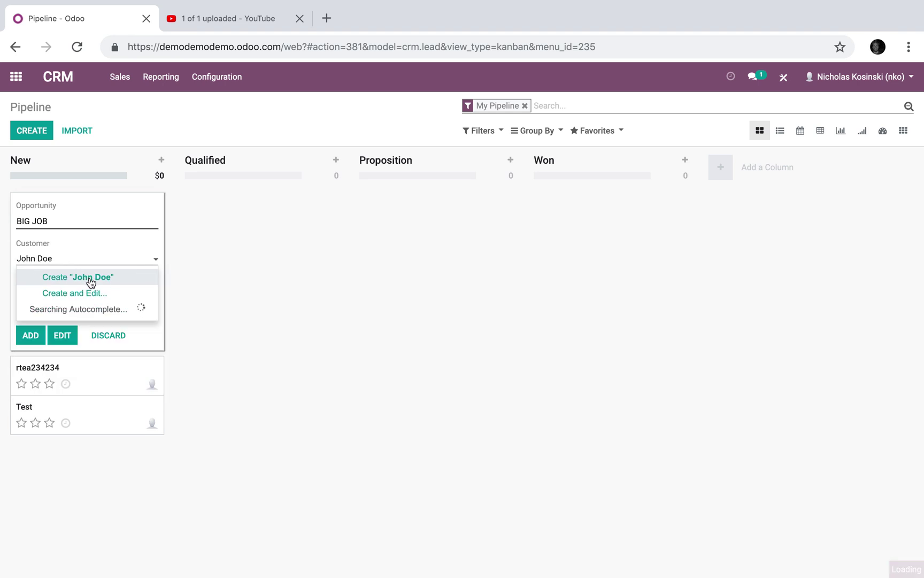
left_click(81, 275)
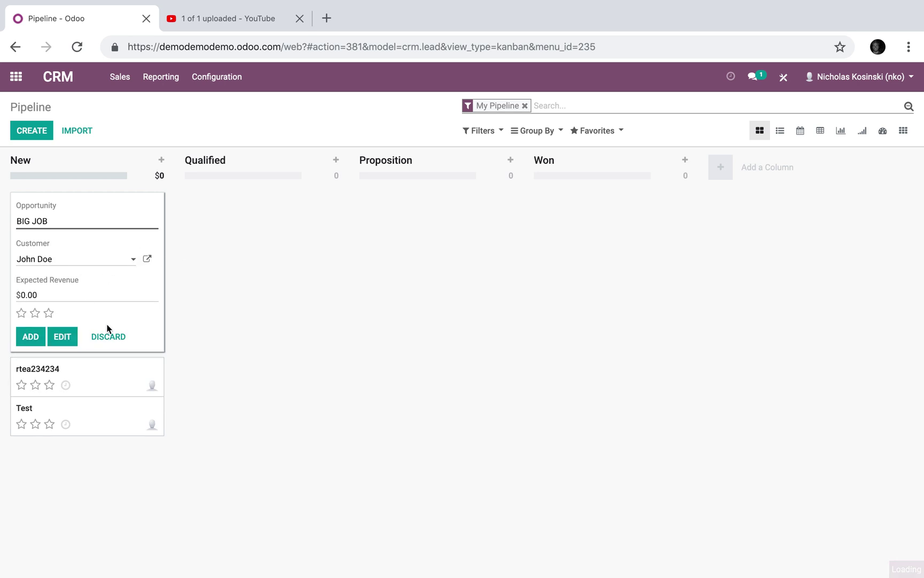
left_click(33, 336)
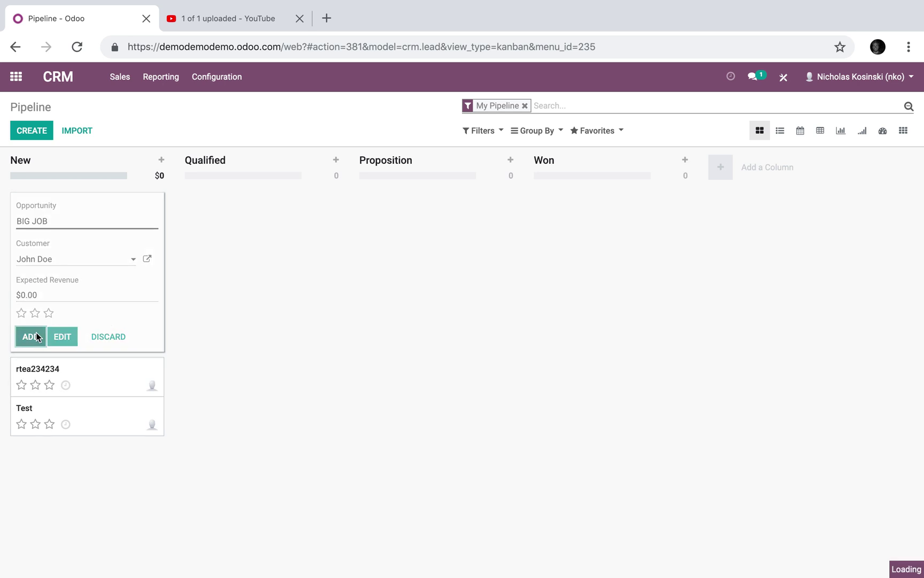
left_click(302, 333)
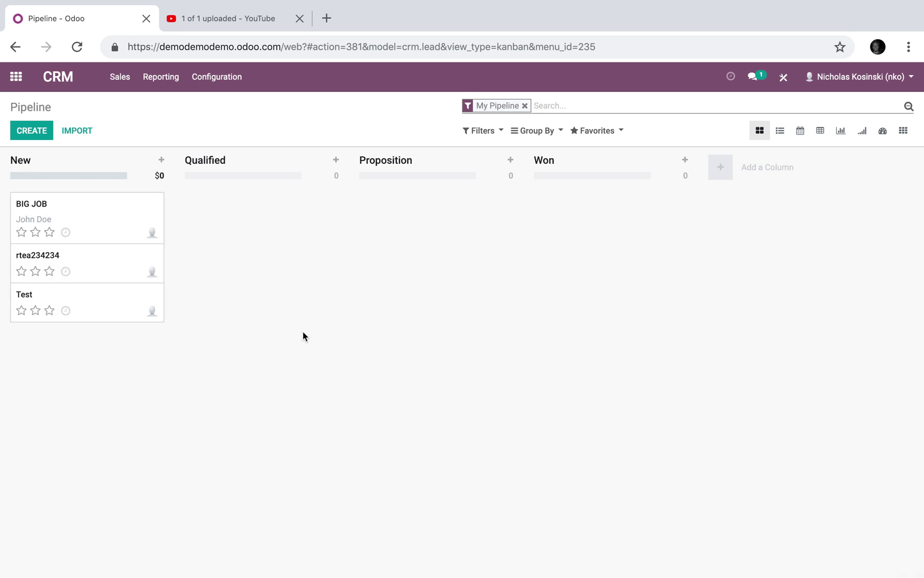
left_click(61, 220)
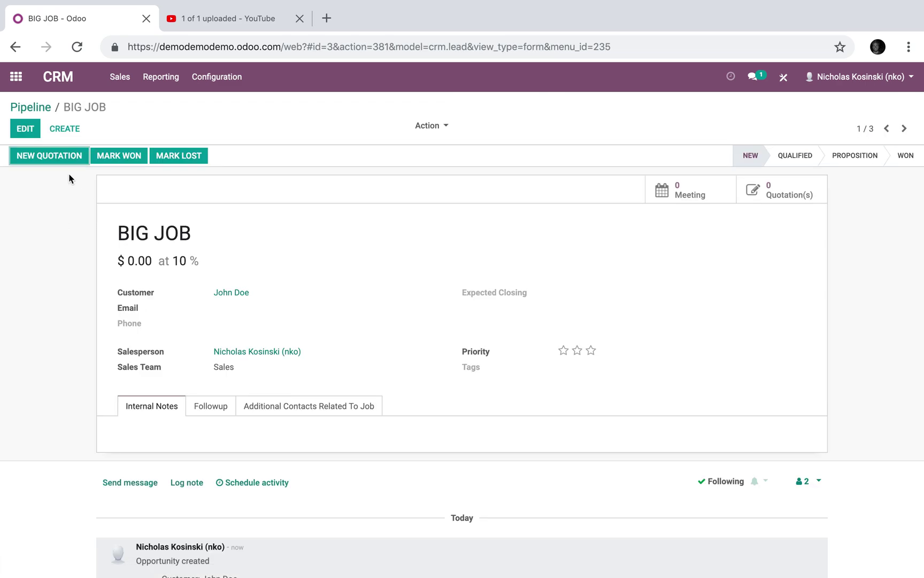
- Pick Contractor, Architect and Installer contacts in BIG JOB's additional job contacts and save
left_click(33, 133)
left_click(329, 449)
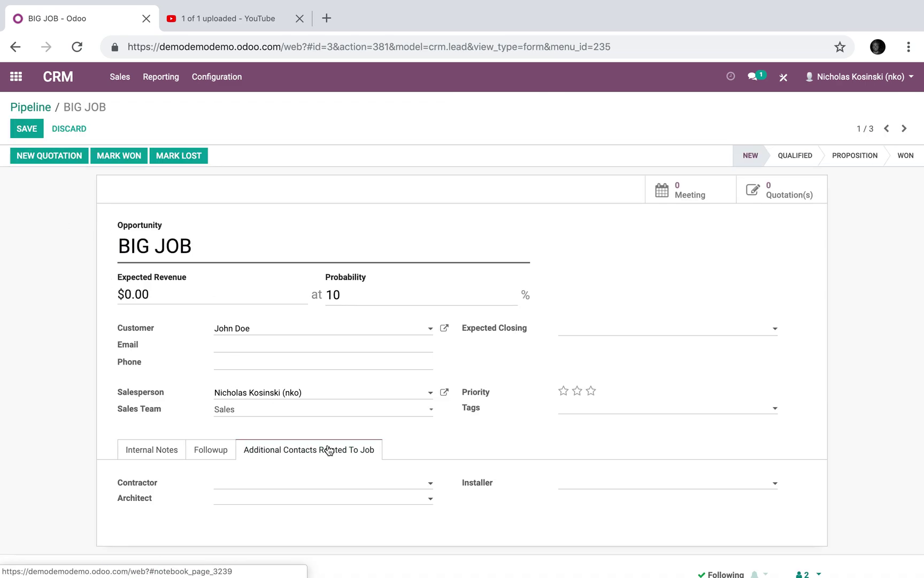
left_click(221, 481)
left_click(269, 435)
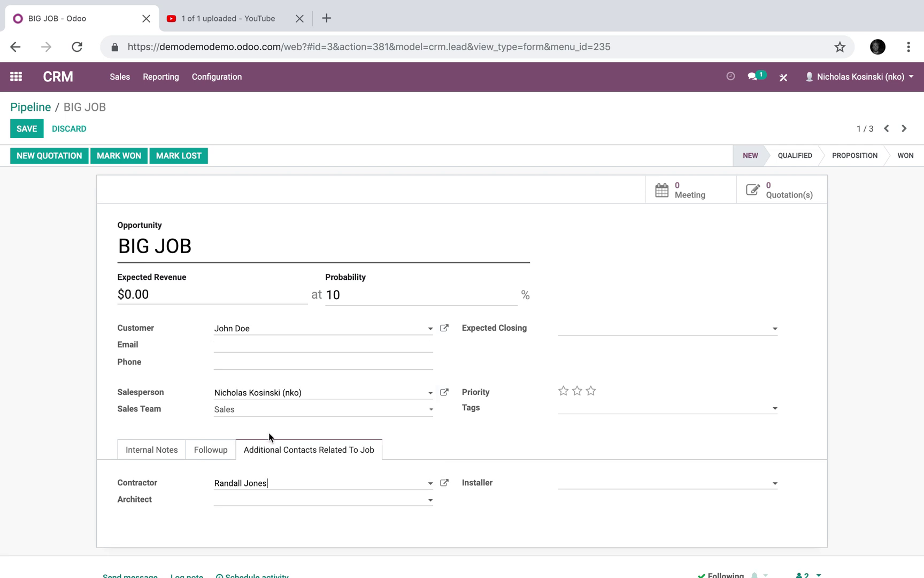
left_click(352, 500)
left_click(362, 404)
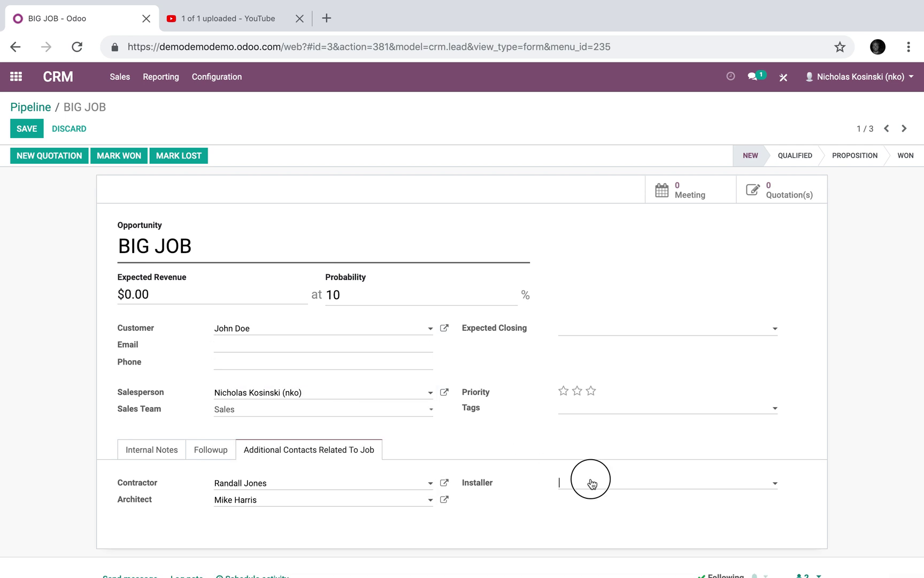
left_click(593, 370)
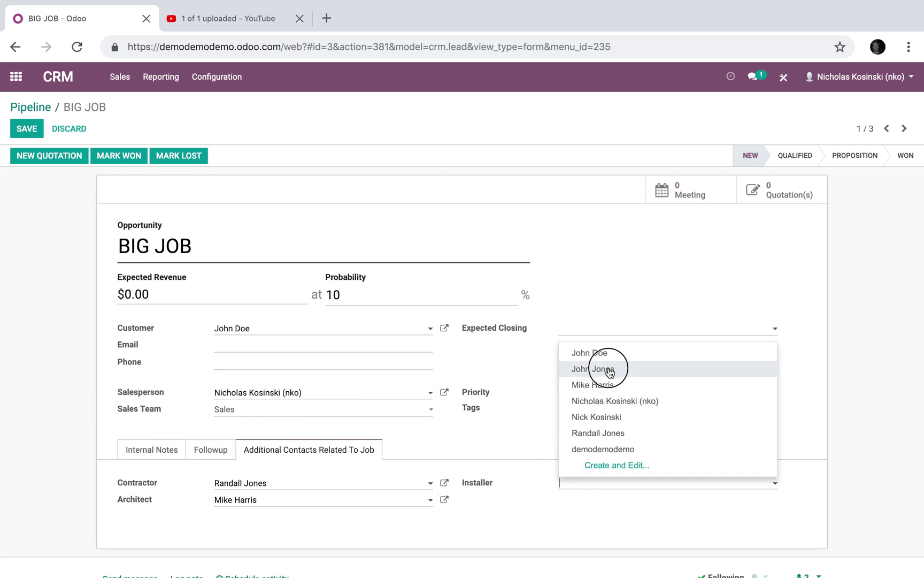
left_click(27, 129)
- Save a quotation from BIG JOB showing its Architect and Installer, then return home
left_click(59, 155)
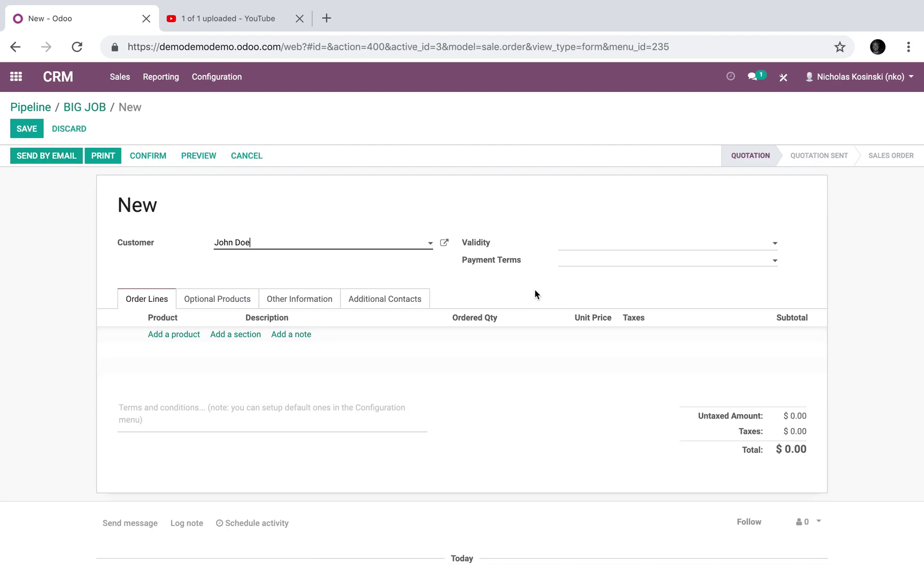
left_click(399, 299)
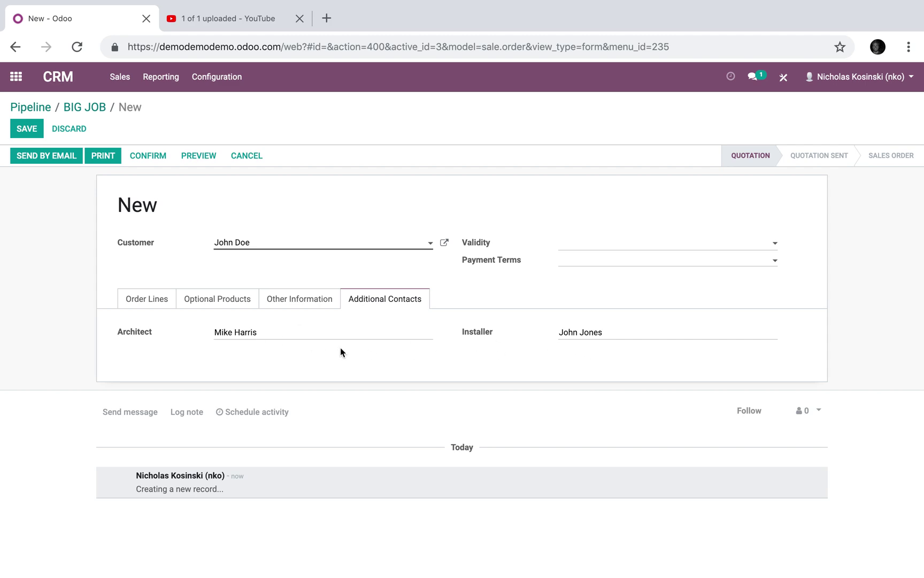
left_click(33, 132)
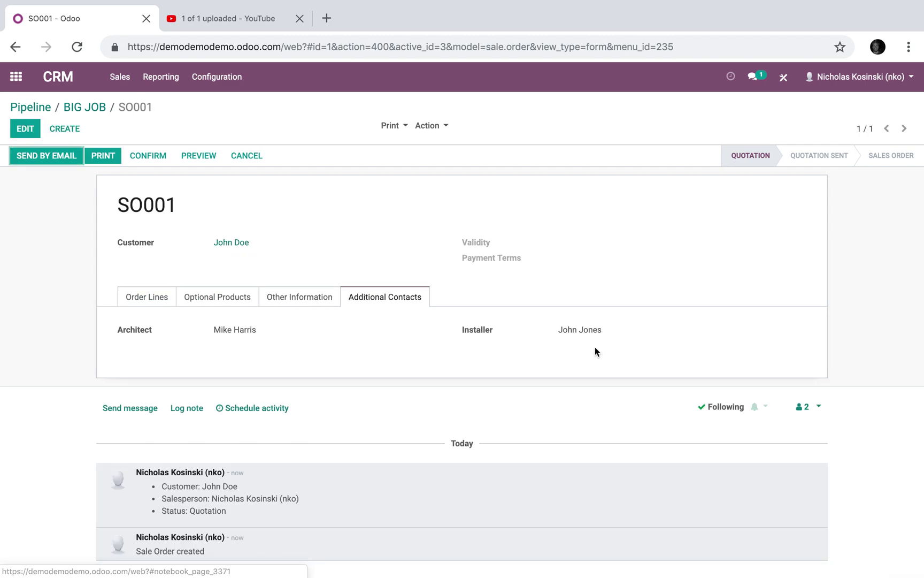
left_click(85, 107)
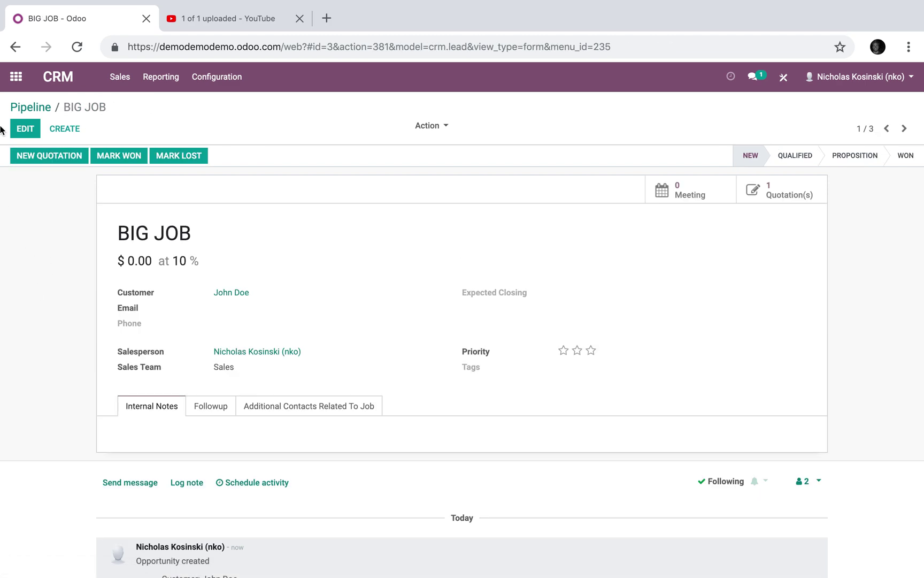
left_click(6, 85)
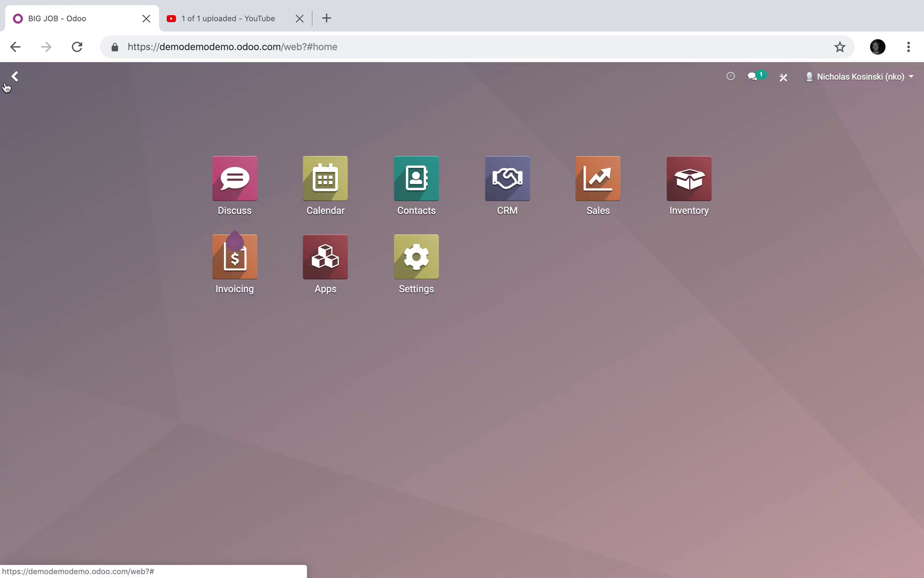